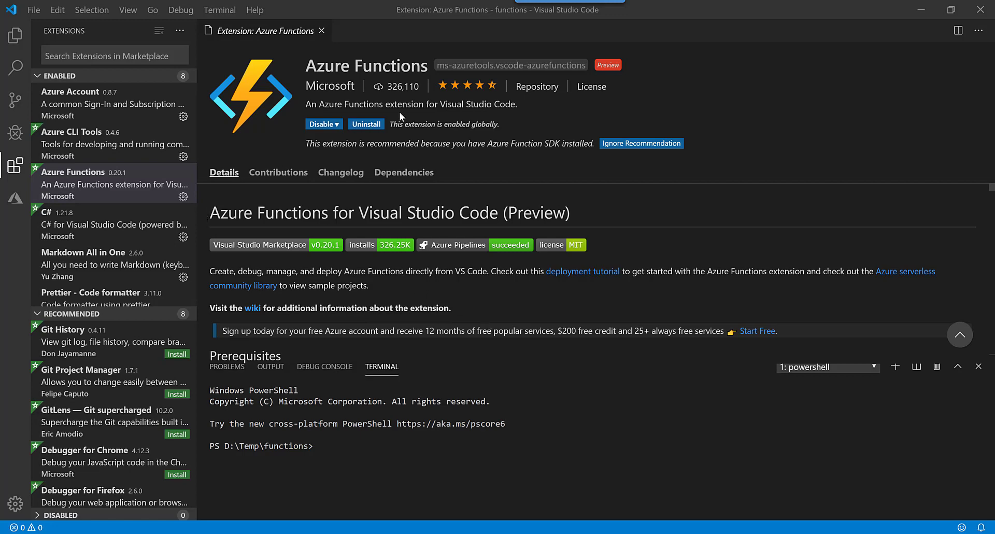
Review the C# extension's details in the Extensions view.
{"action": "left_click", "coordinate": [131, 227]}
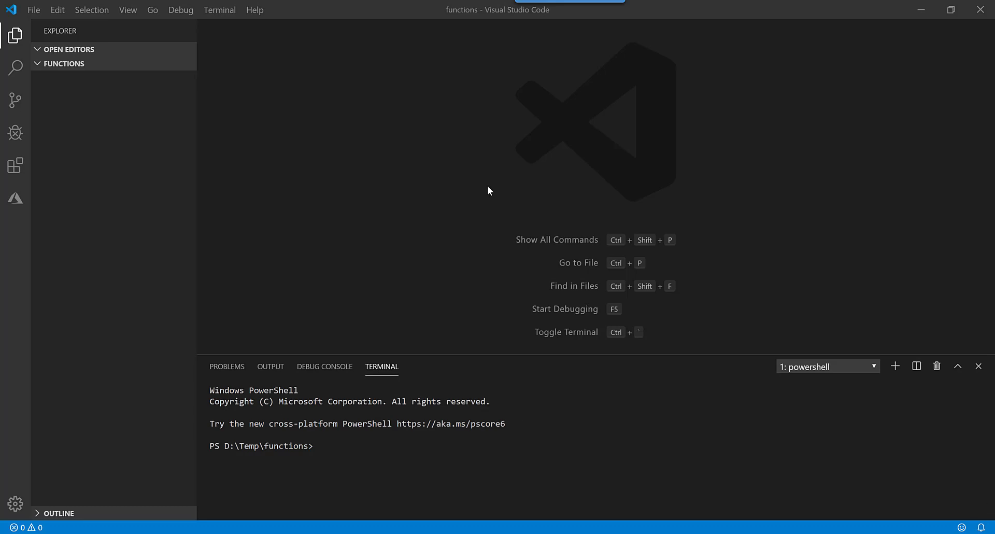
Run 'Azure Functions: Create Function...' from the Command Palette.
{"action": "key", "text": "ctrl+shift+p"}
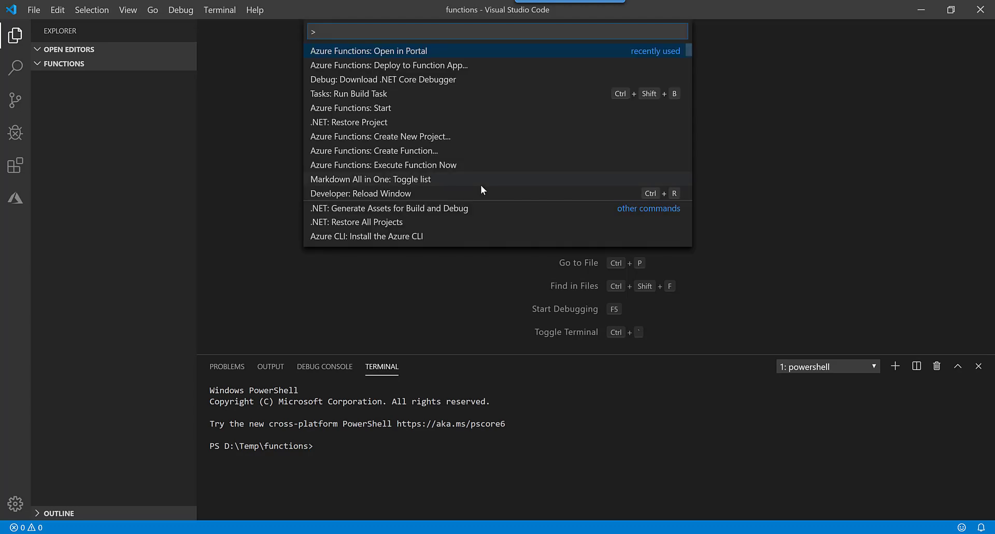
{"action": "type", "text": "az"}
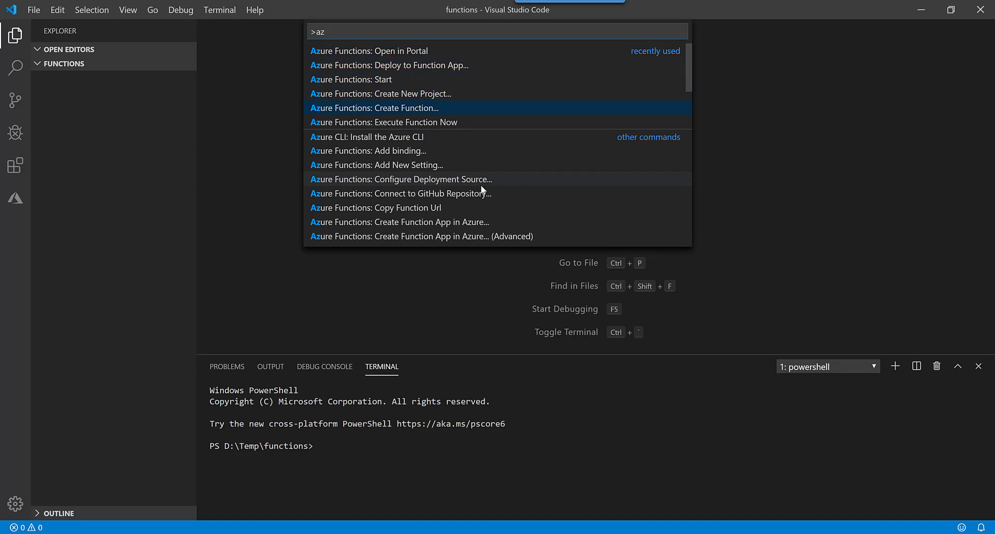
{"action": "key", "text": "Return"}
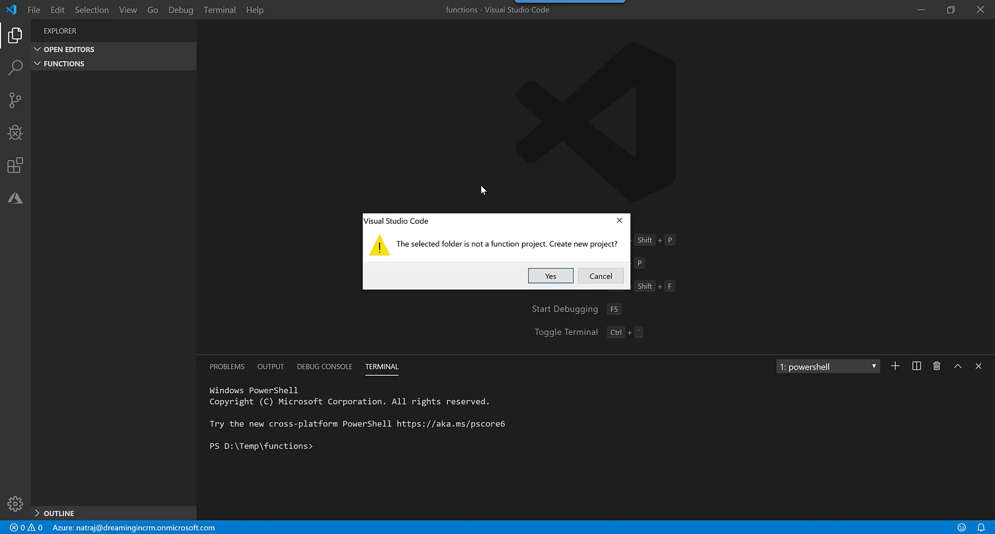
Create a C# HttpTrigger project with function RetrieveUserDetails, default namespace and Function access rights.
{"action": "key", "text": "Return"}
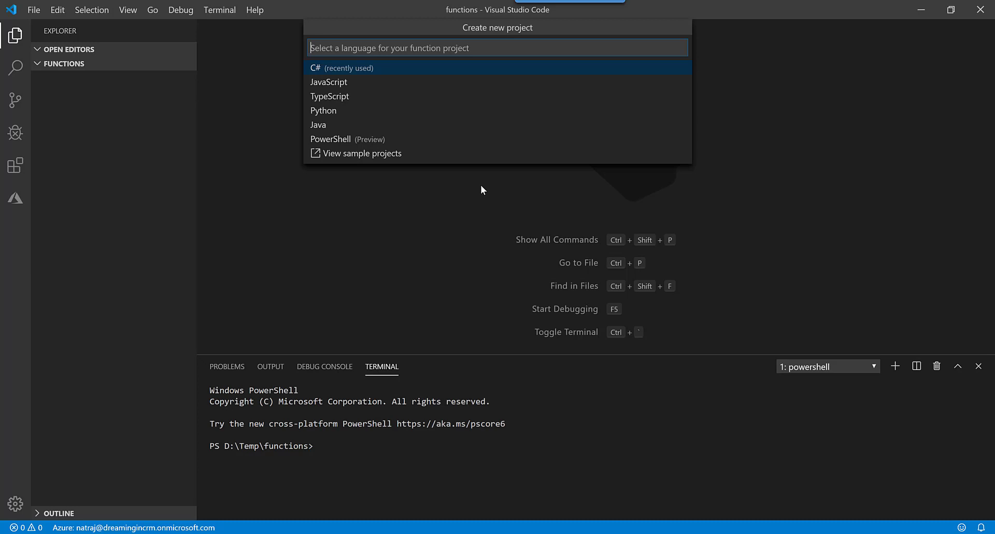
{"action": "key", "text": "Return"}
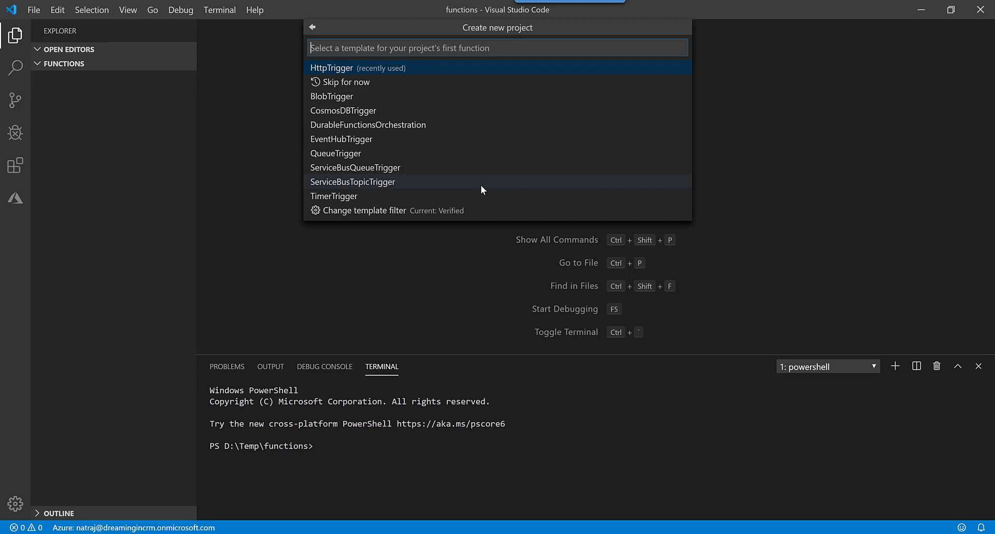
{"action": "key", "text": "Return"}
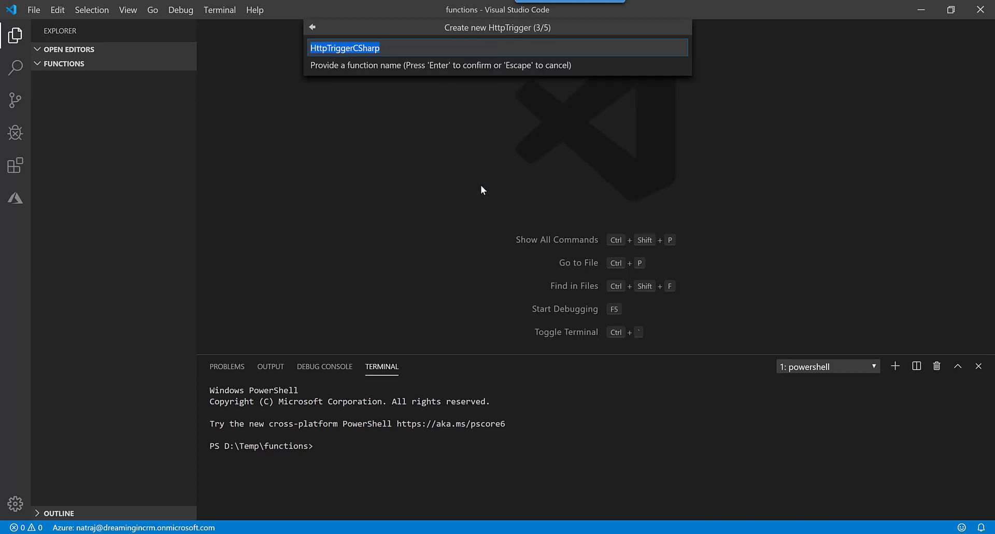
{"action": "type", "text": "Re"}
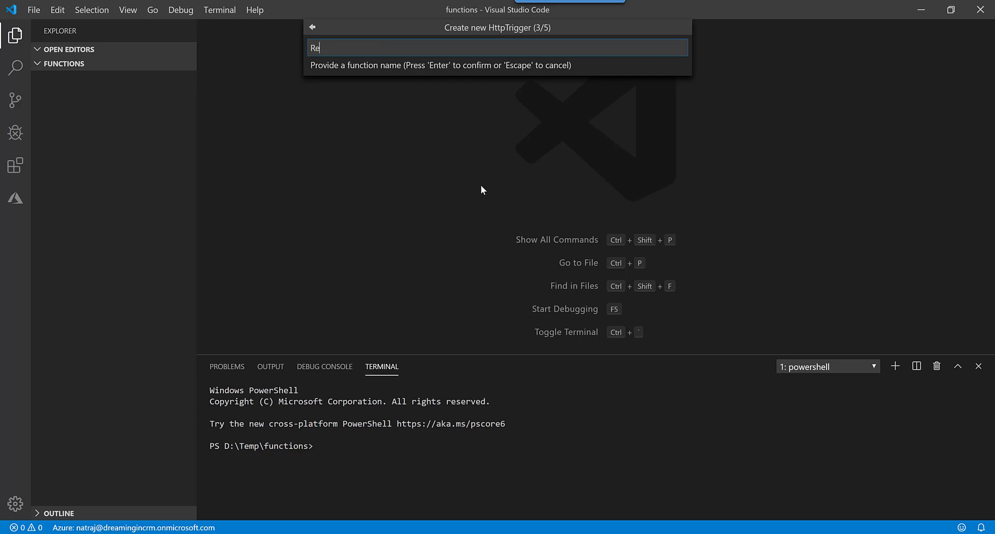
{"action": "type", "text": "trieveUser"}
{"action": "type", "text": "Details"}
{"action": "key", "text": "Return"}
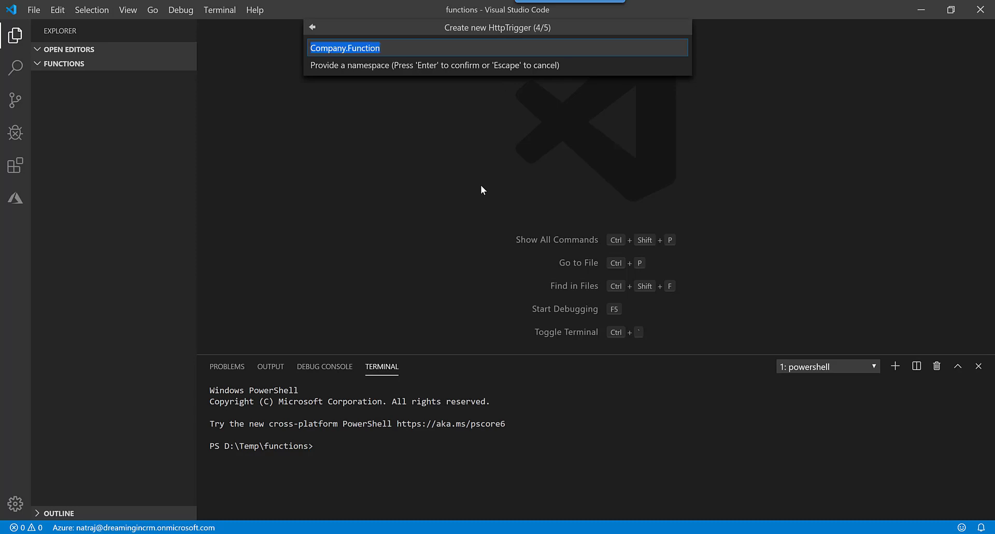
{"action": "type", "text": "Natraj"}
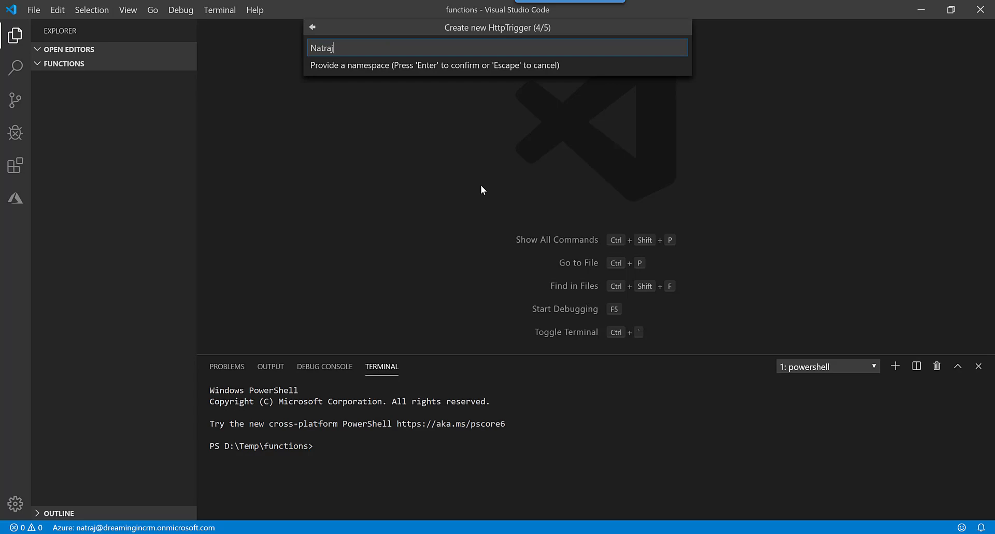
{"action": "type", "text": ".Functi"}
{"action": "type", "text": "ons"}
{"action": "key", "text": "Return"}
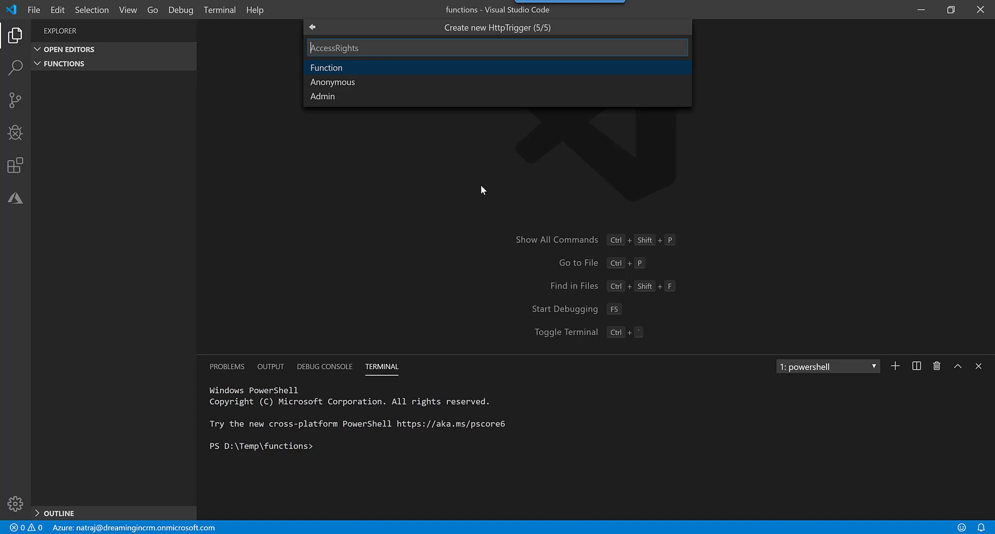
{"action": "key", "text": "Return"}
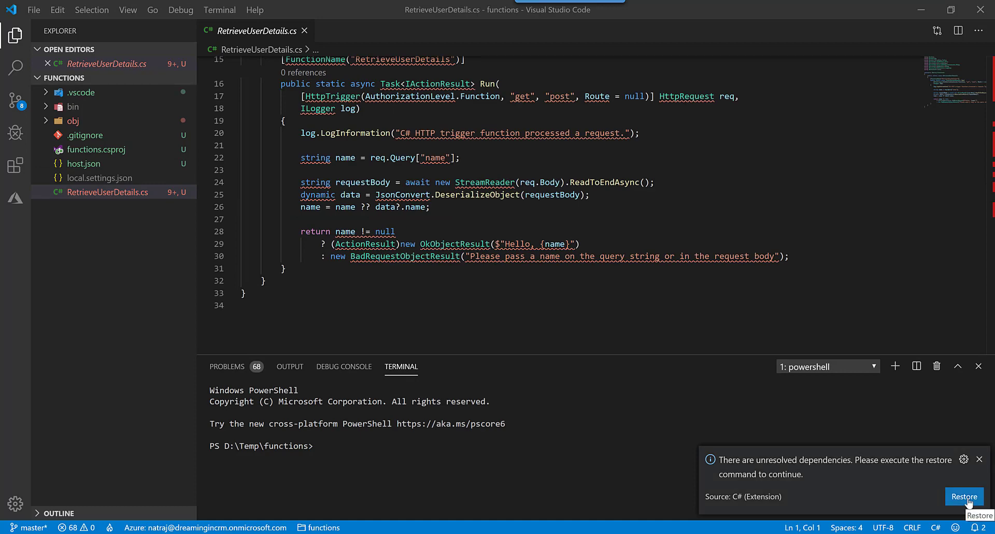
Restore the project's unresolved dependencies and switch to the Notepad++ command notes.
{"action": "left_click", "coordinate": [965, 498]}
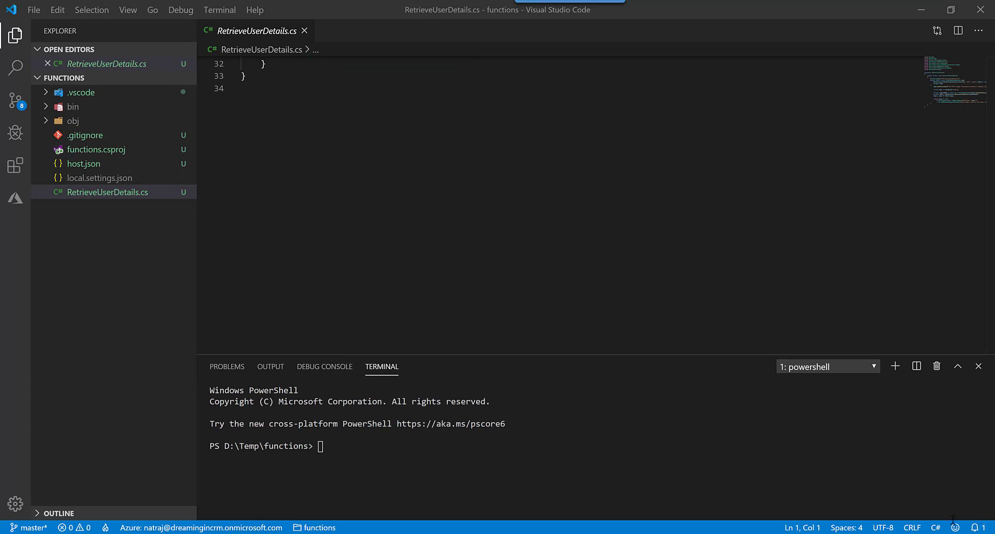
{"action": "key", "text": "alt+Tab"}
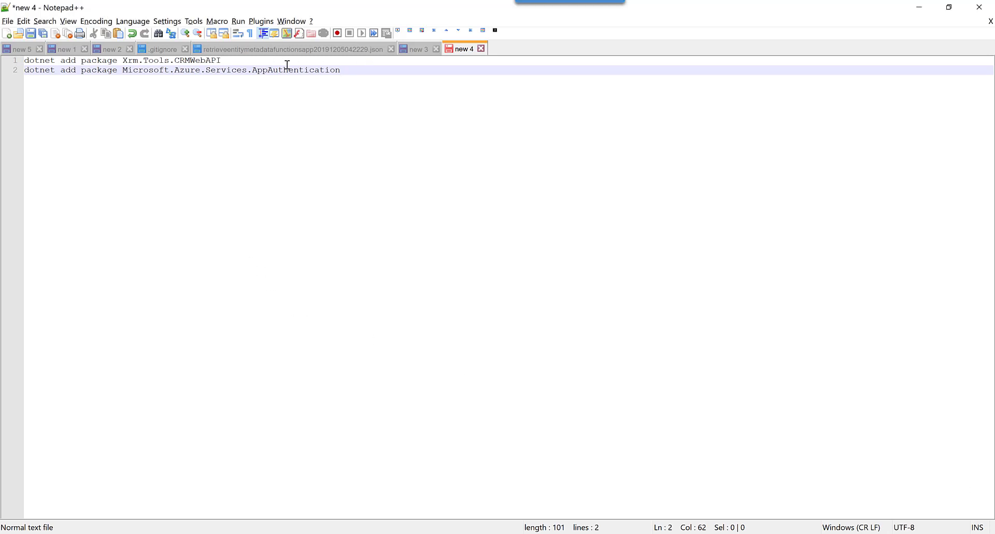
Run the dotnet add package Xrm.Tools.CRMWebAPI command in the terminal.
{"action": "left_click", "coordinate": [270, 61]}
{"action": "left_click_drag", "start_coordinate": [221, 60], "coordinate": [22, 59]}
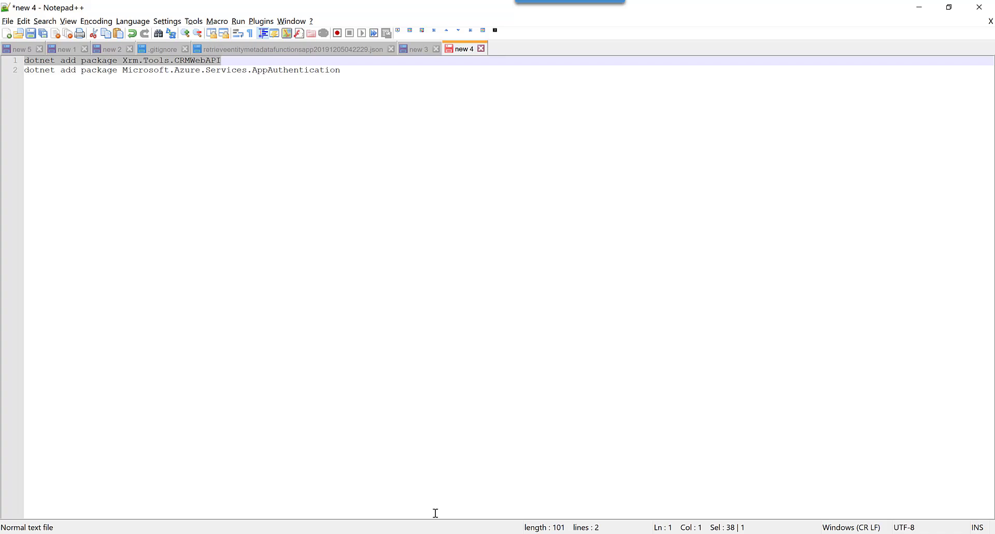
{"action": "key", "text": "alt+Tab"}
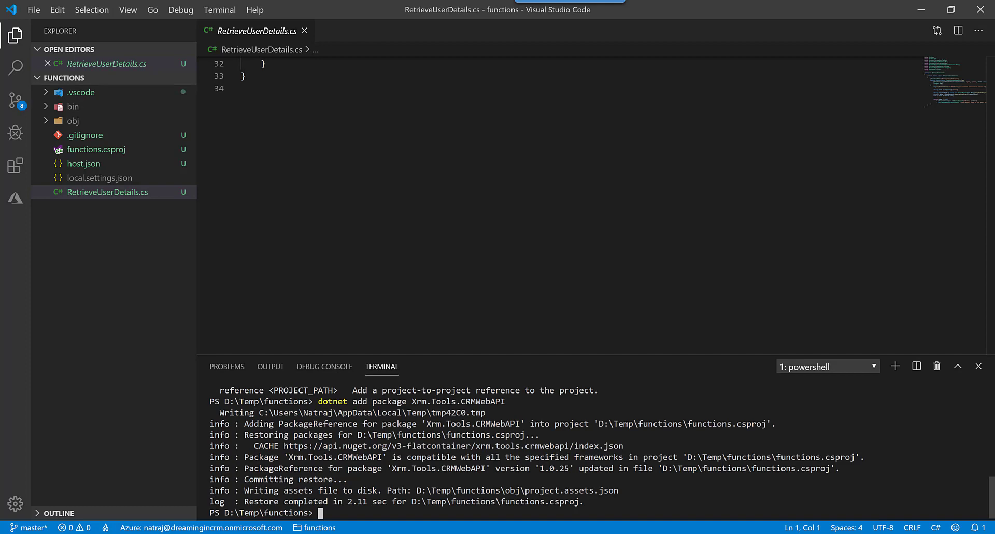
{"action": "key", "text": "alt+Tab"}
Run the dotnet add package Microsoft.Azure.Services.AppAuthentication command in the terminal.
{"action": "left_click", "coordinate": [337, 70]}
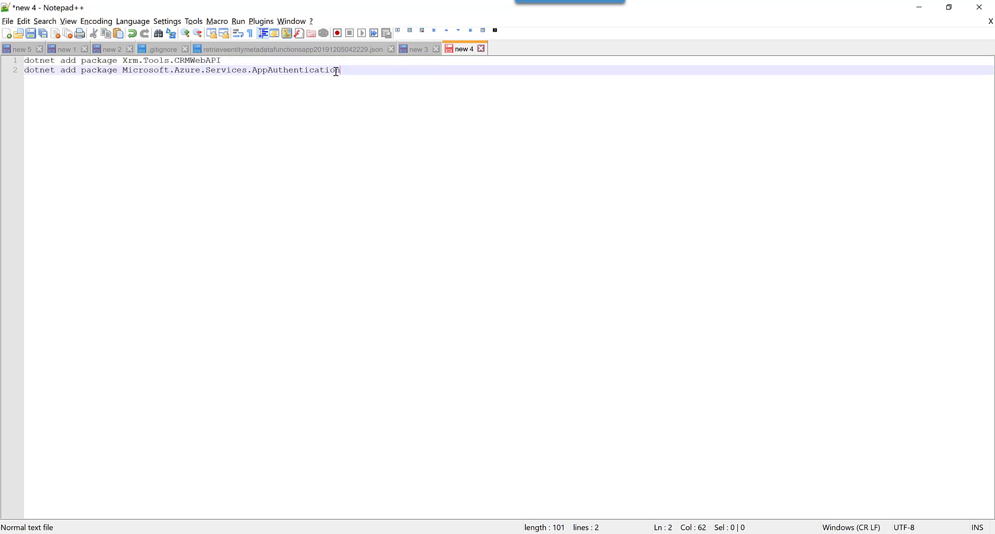
{"action": "left_click_drag", "start_coordinate": [337, 70], "coordinate": [13, 73]}
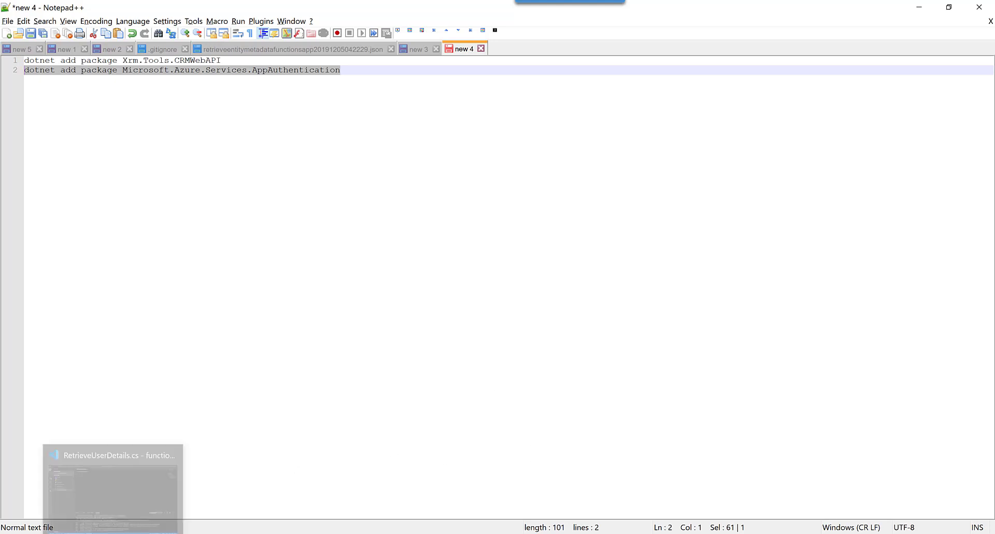
{"action": "left_click", "coordinate": [116, 498]}
{"action": "type", "text": "dotnet add package Microsoft.Azure.Services.AppAuthentication"}
{"action": "key", "text": "Return"}
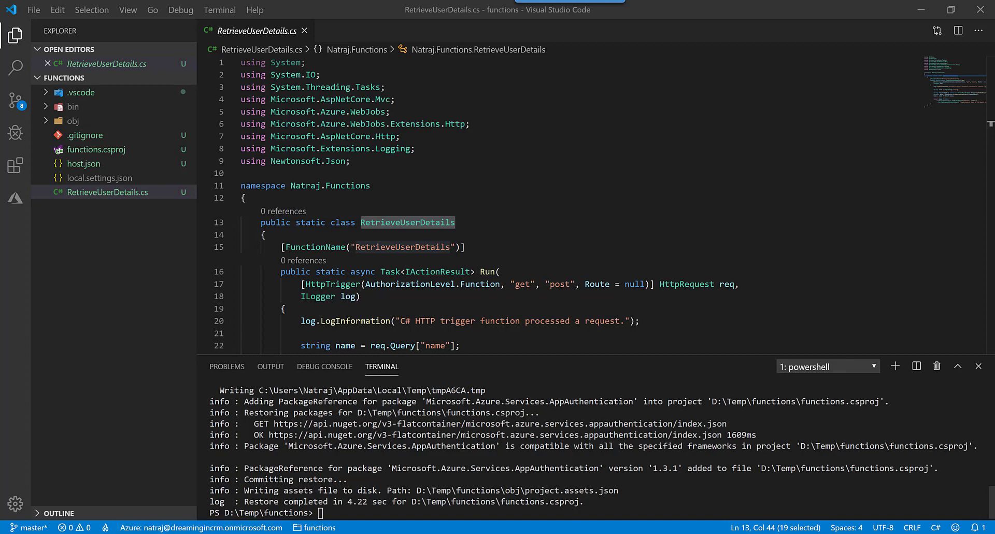
Copy the finished code from Notepad++ and paste it over all of RetrieveUserDetails.cs.
{"action": "left_click", "coordinate": [274, 494]}
{"action": "left_click", "coordinate": [343, 329]}
{"action": "key", "text": "ctrl+a"}
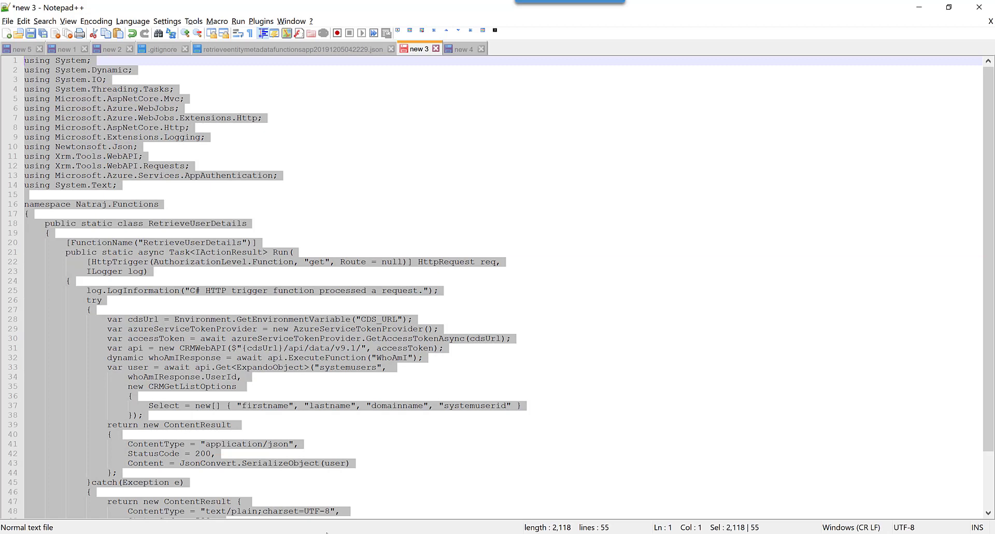
{"action": "key", "text": "ctrl+c"}
{"action": "key", "text": "alt+Tab"}
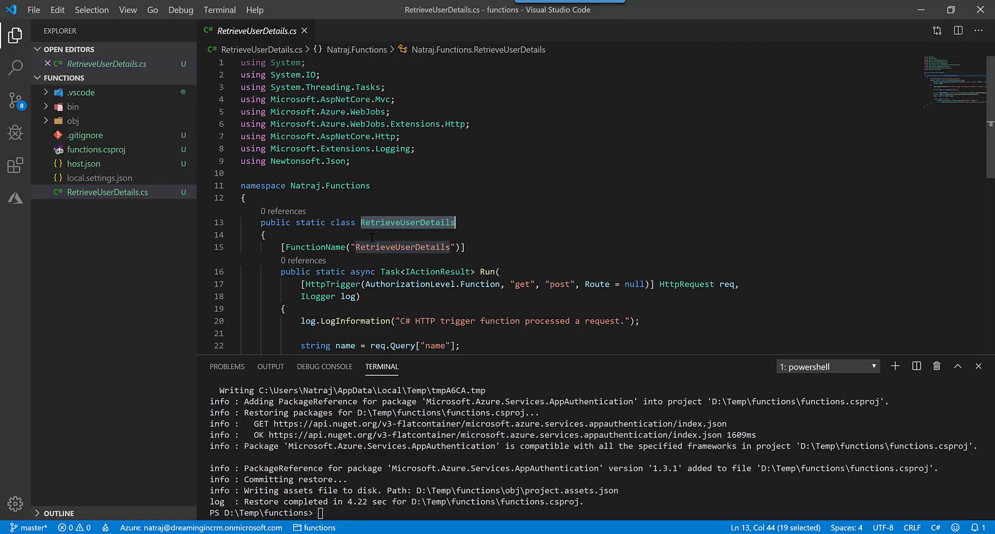
{"action": "left_click", "coordinate": [372, 237]}
{"action": "key", "text": "ctrl+a"}
{"action": "key", "text": "ctrl+v"}
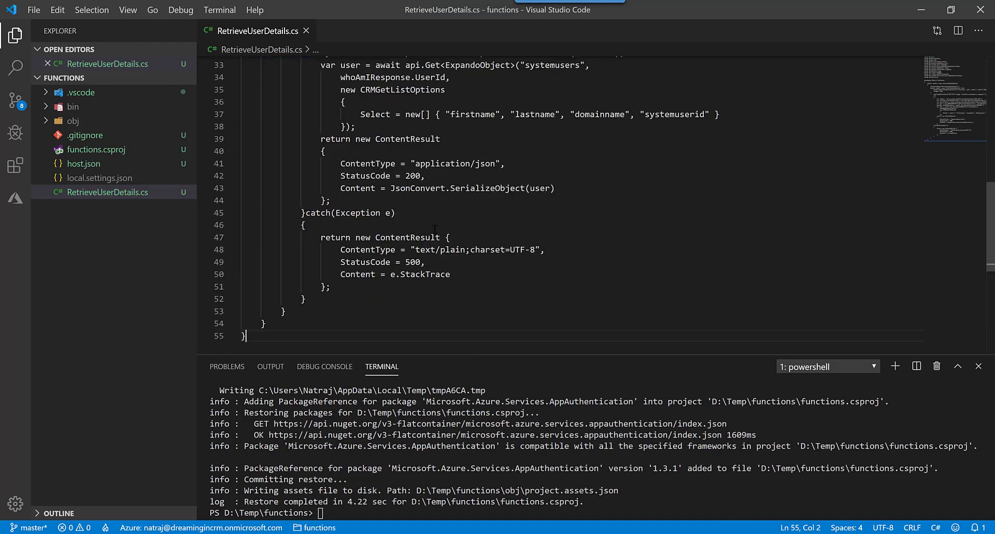
{"action": "scroll", "coordinate": [451, 223], "scroll_direction": "up", "scroll_amount": 15}
{"action": "scroll", "coordinate": [451, 224], "scroll_direction": "up", "scroll_amount": 1}
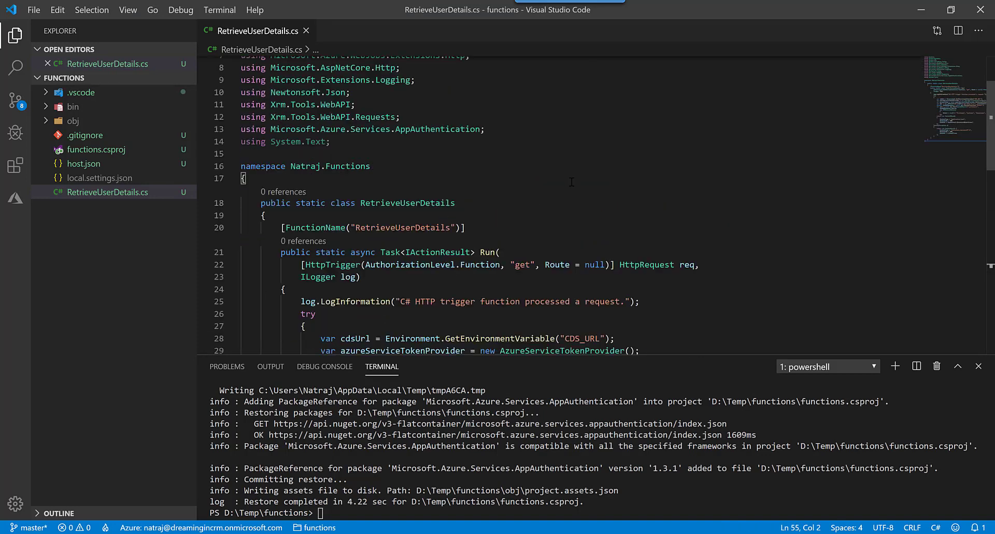
{"action": "scroll", "coordinate": [573, 182], "scroll_direction": "down", "scroll_amount": 4}
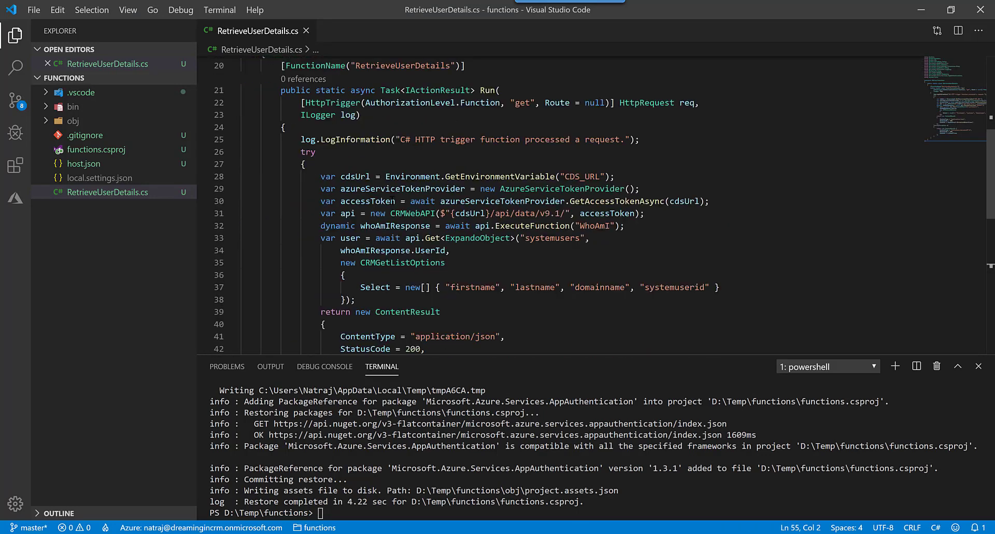
Highlight the CRMWebAPI call, the AzureServiceTokenProvider token lines and the systemusers query.
{"action": "left_click", "coordinate": [405, 226]}
{"action": "double_click", "coordinate": [411, 213]}
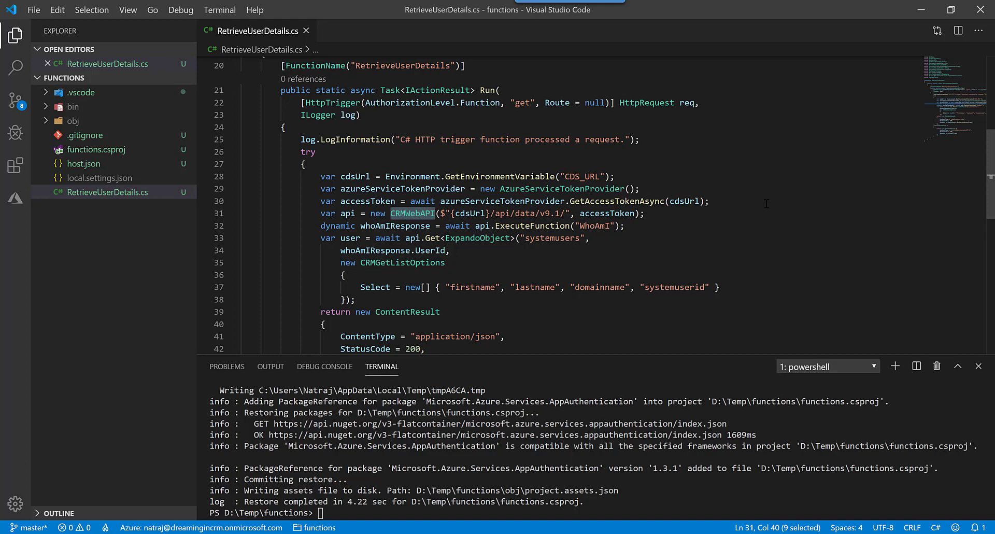
{"action": "mouse_move", "coordinate": [708, 200]}
{"action": "left_mouse_down"}
{"action": "mouse_move", "coordinate": [197, 200]}
{"action": "mouse_move", "coordinate": [197, 189]}
{"action": "left_mouse_up"}
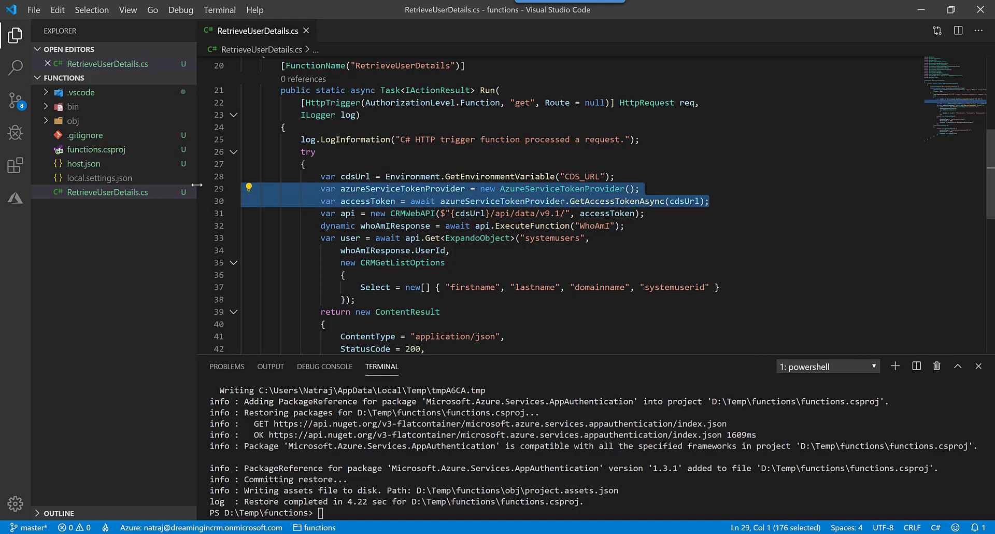
{"action": "scroll", "coordinate": [467, 234], "scroll_direction": "up", "scroll_amount": 3}
{"action": "scroll", "coordinate": [637, 209], "scroll_direction": "up", "scroll_amount": 5}
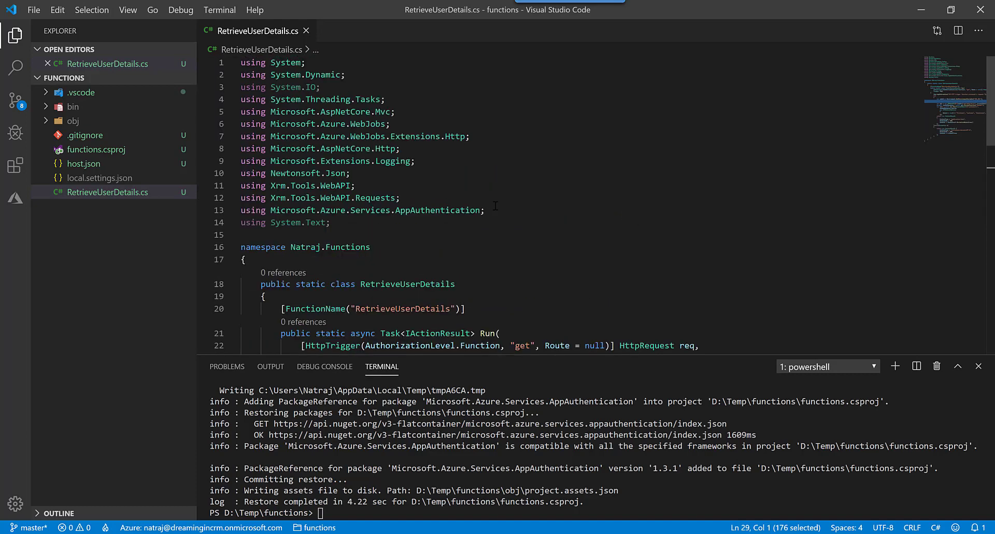
{"action": "scroll", "coordinate": [698, 239], "scroll_direction": "down", "scroll_amount": 4}
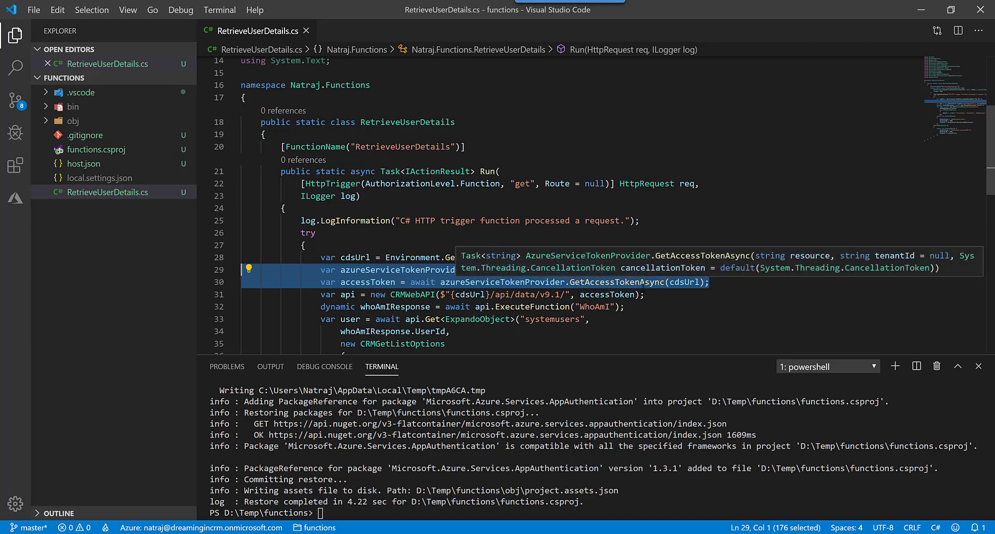
{"action": "scroll", "coordinate": [544, 233], "scroll_direction": "down", "scroll_amount": 3}
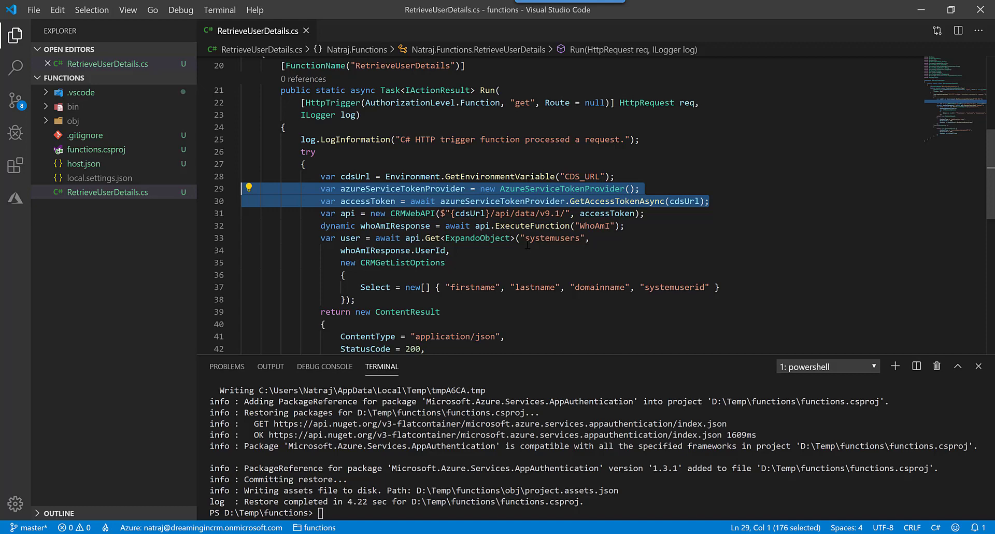
{"action": "scroll", "coordinate": [527, 244], "scroll_direction": "down", "scroll_amount": 3}
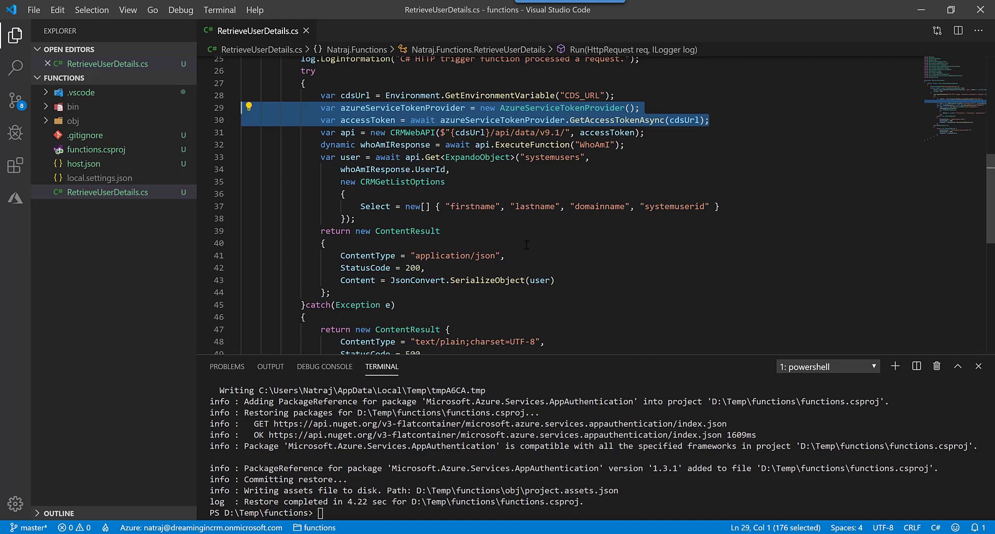
{"action": "left_click", "coordinate": [516, 157]}
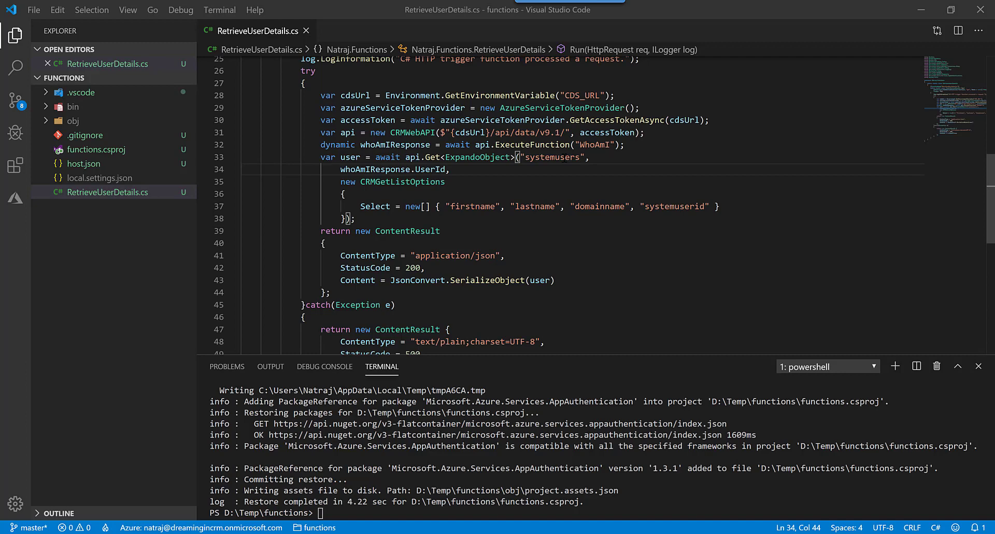
{"action": "left_click", "coordinate": [564, 157]}
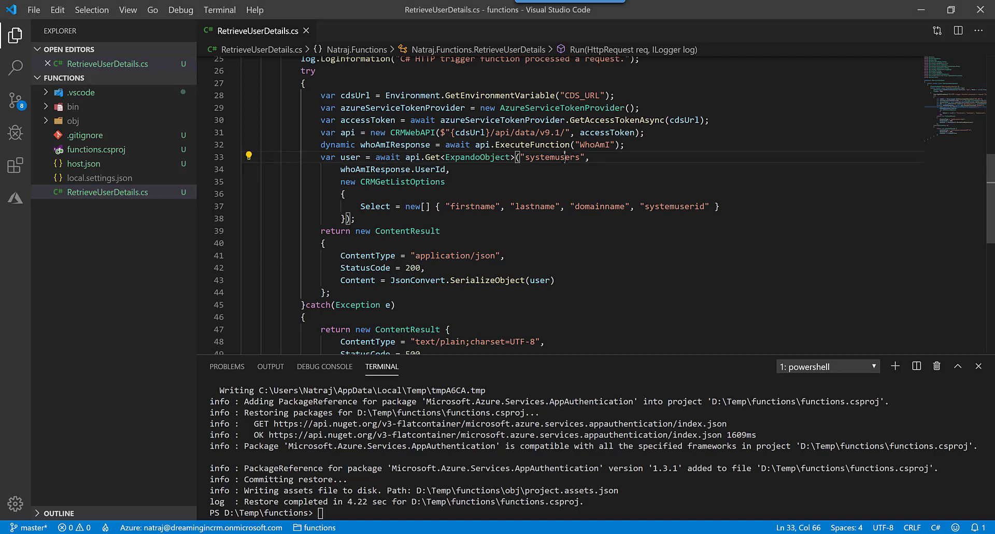
Deploy to a new function app RetrieveUserDetailsDemoApp in Australia Southeast.
{"action": "key", "text": "ctrl+shift+p"}
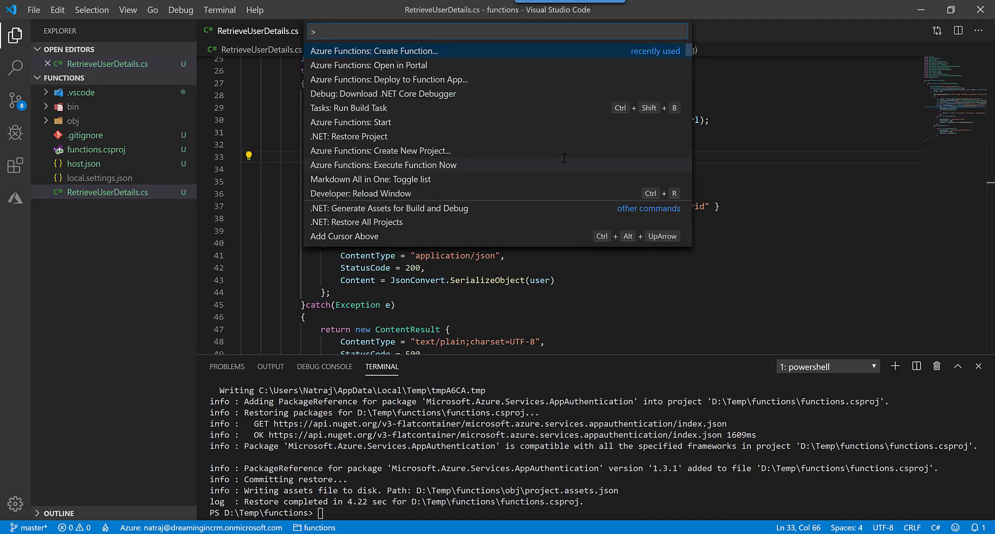
{"action": "type", "text": "deploy"}
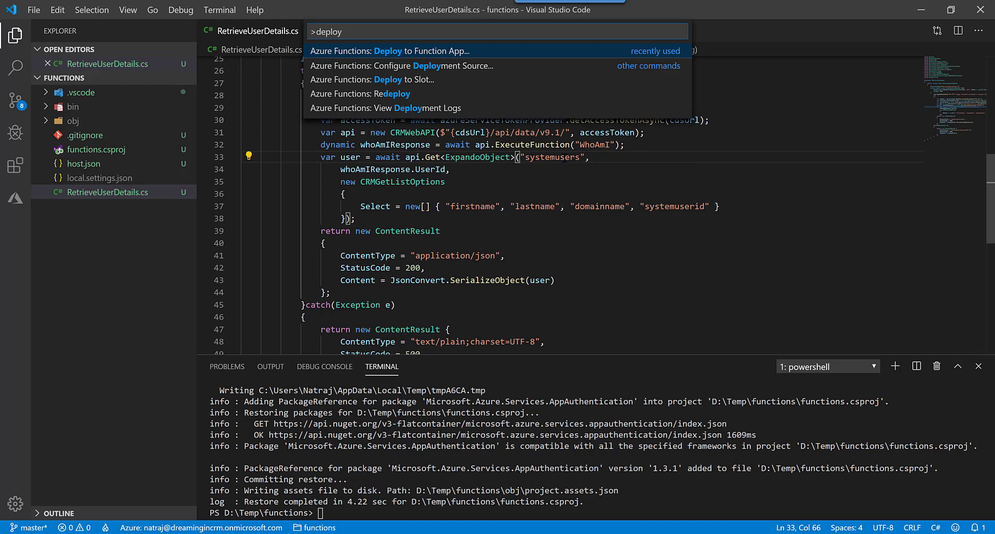
{"action": "key", "text": "Return"}
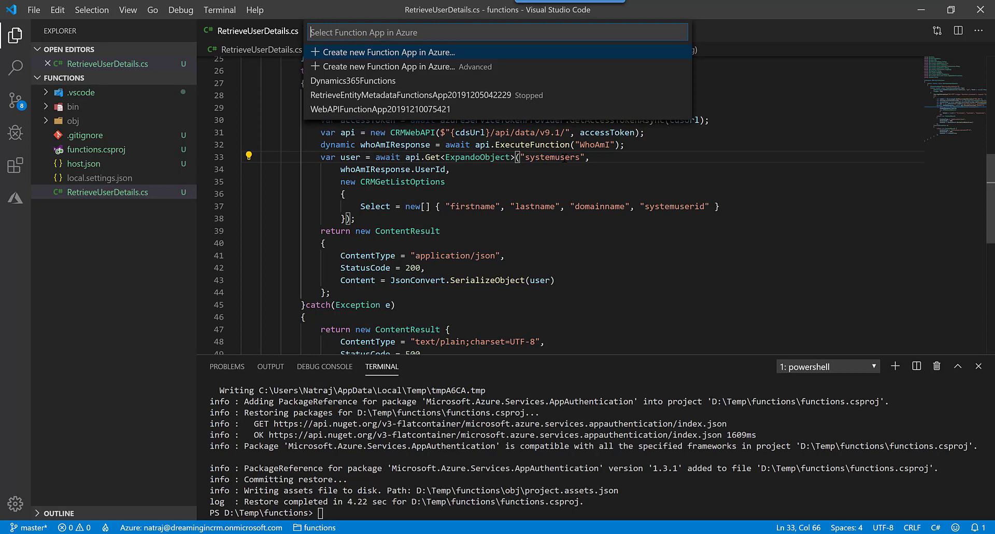
{"action": "key", "text": "Return"}
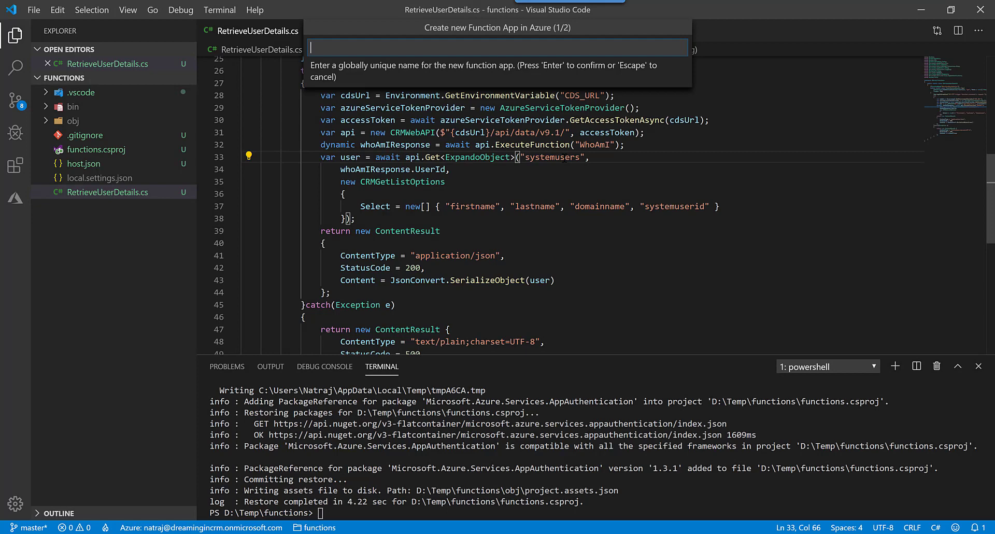
{"action": "type", "text": "Re"}
{"action": "type", "text": "trieveUs"}
{"action": "type", "text": "erDetailsDe"}
{"action": "type", "text": "moApp"}
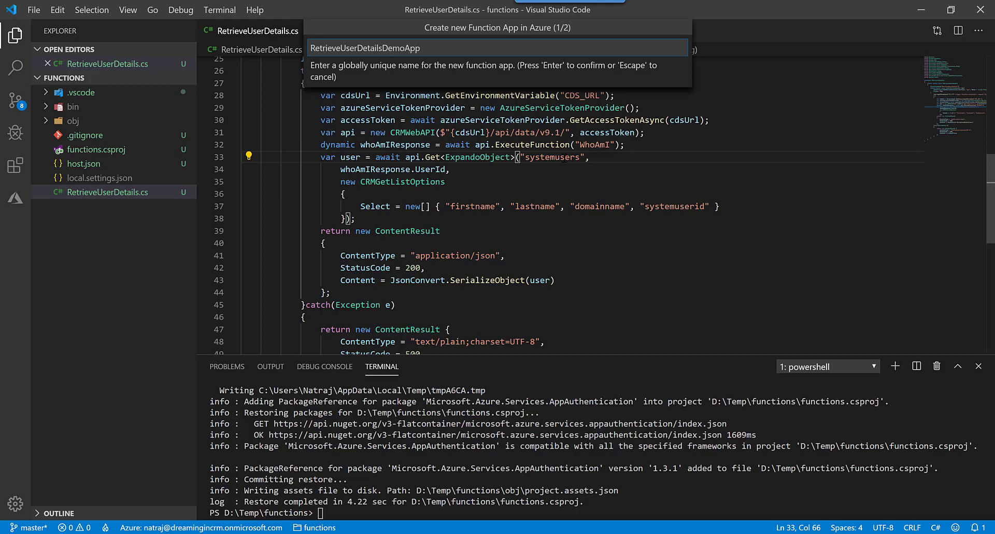
{"action": "key", "text": "Return"}
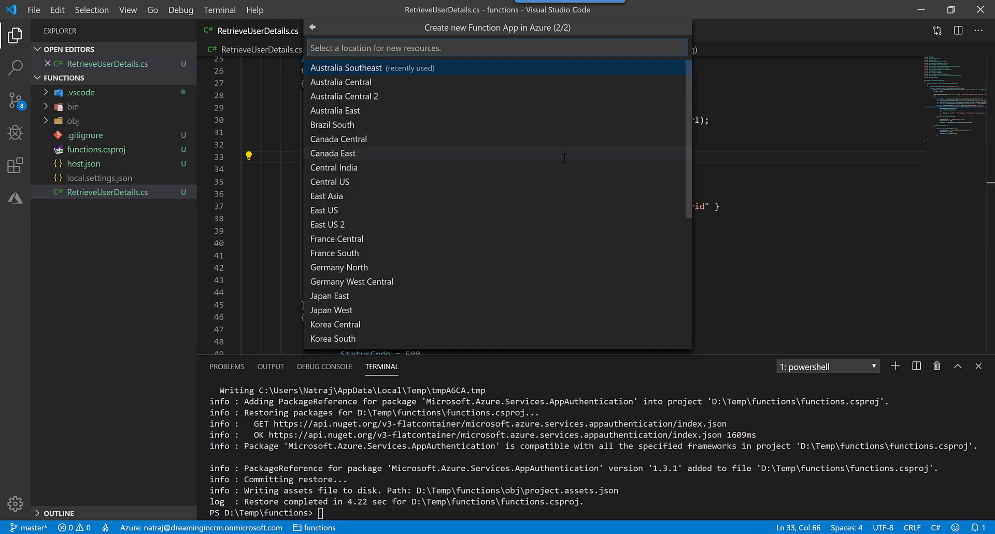
{"action": "key", "text": "Return"}
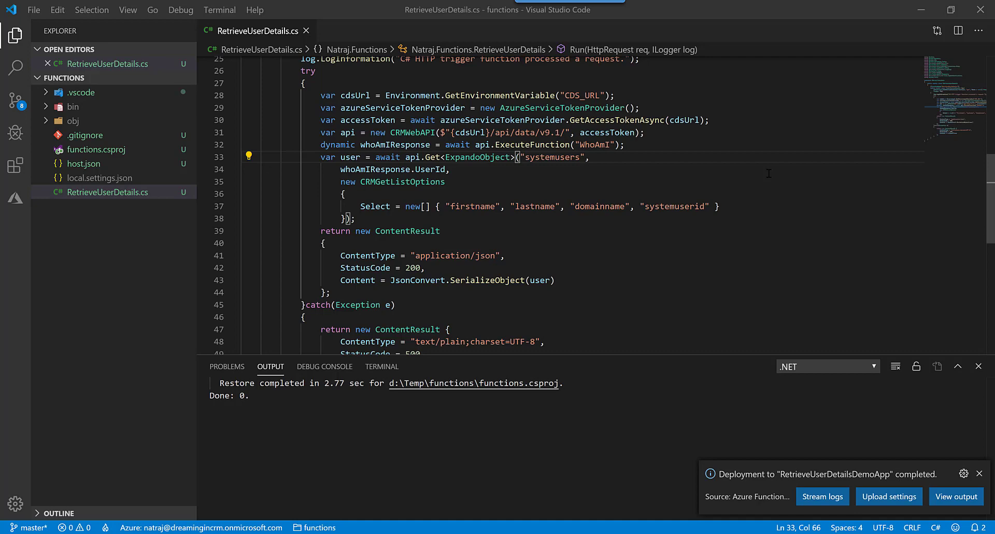
{"action": "key", "text": "Down"}
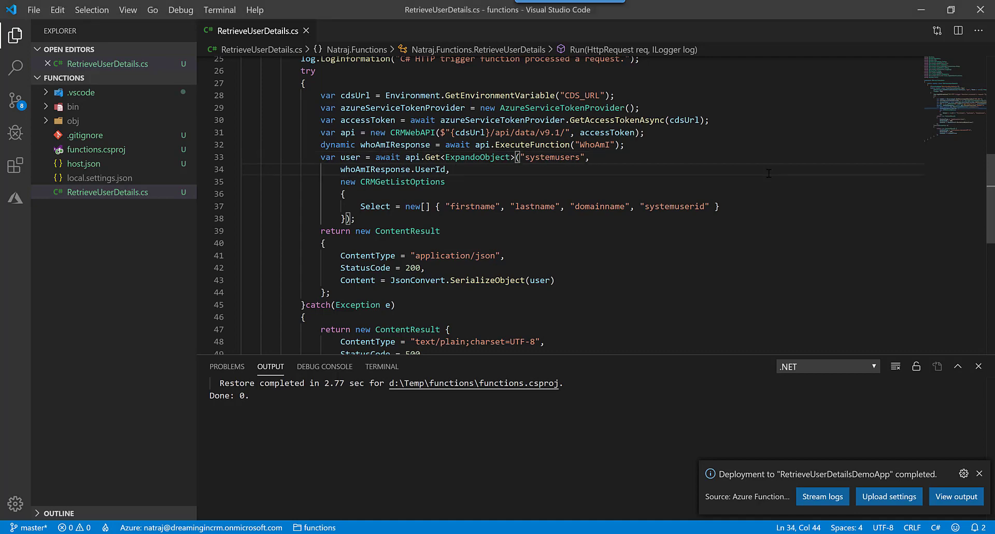
Run 'Azure Functions: Open in Portal' for RetrieveUserDetailsDemoApp.
{"action": "key", "text": "ctrl+shift+p"}
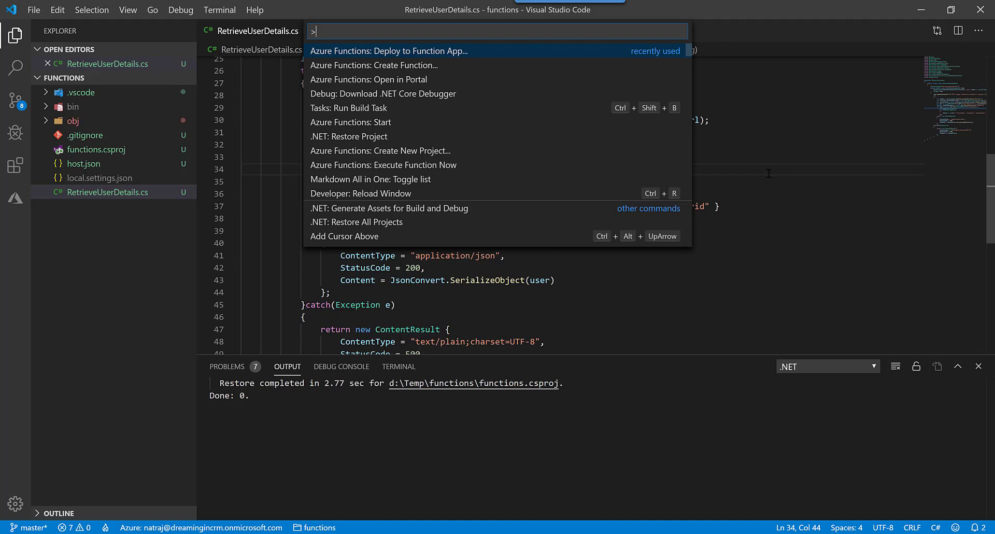
{"action": "type", "text": "a"}
{"action": "key", "text": "BackSpace"}
{"action": "type", "text": "open"}
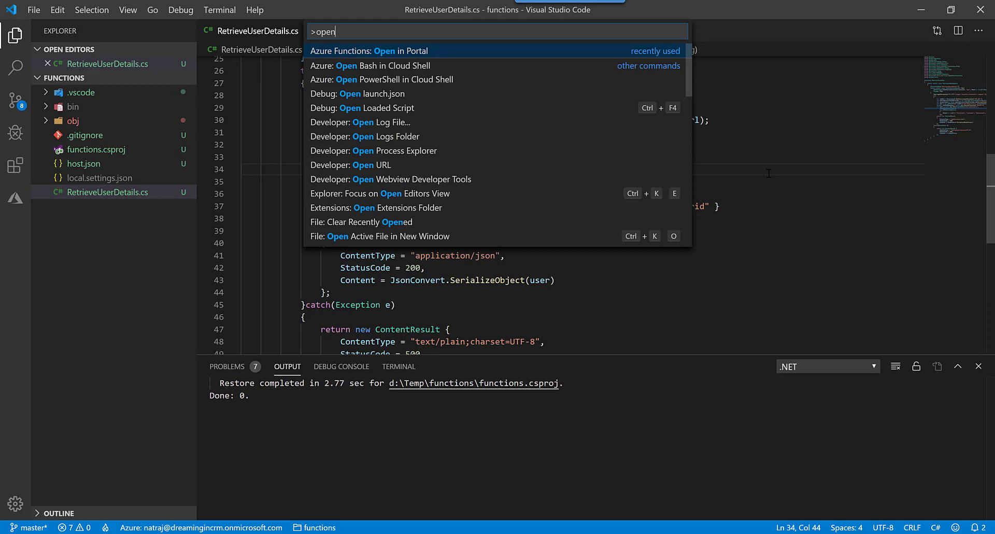
{"action": "type", "text": " in p"}
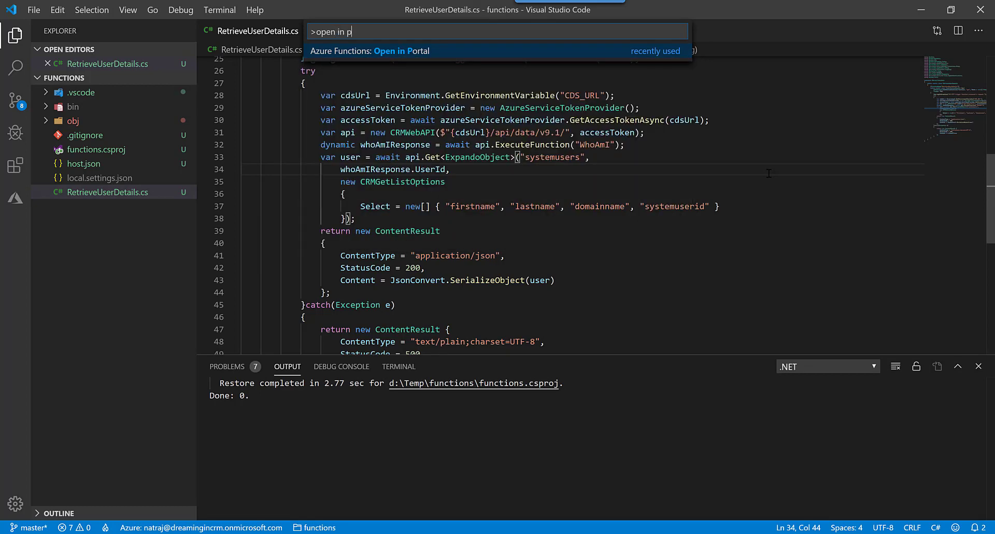
{"action": "key", "text": "Return"}
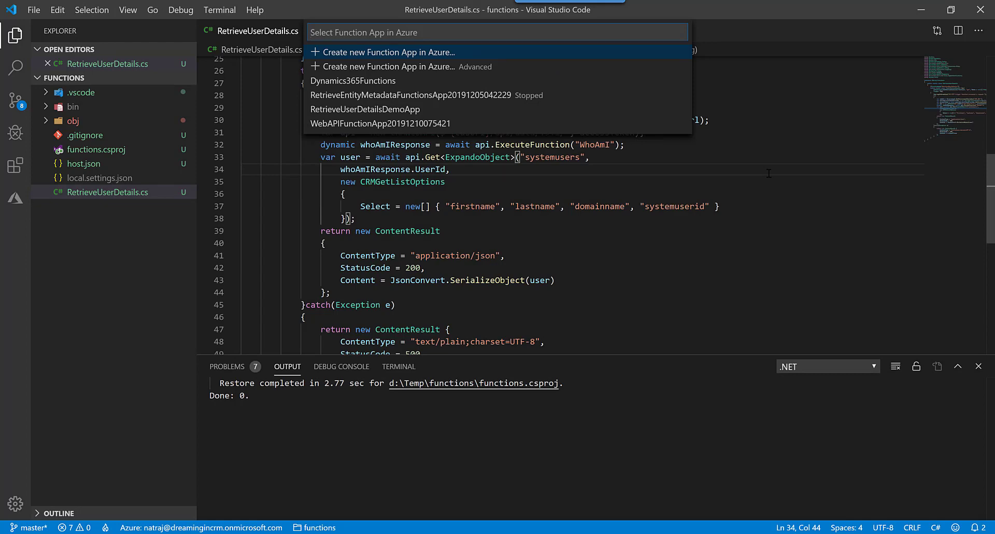
{"action": "key", "text": "Down"}
{"action": "key", "text": "Down"}
{"action": "key", "text": "Down"}
{"action": "key", "text": "Return"}
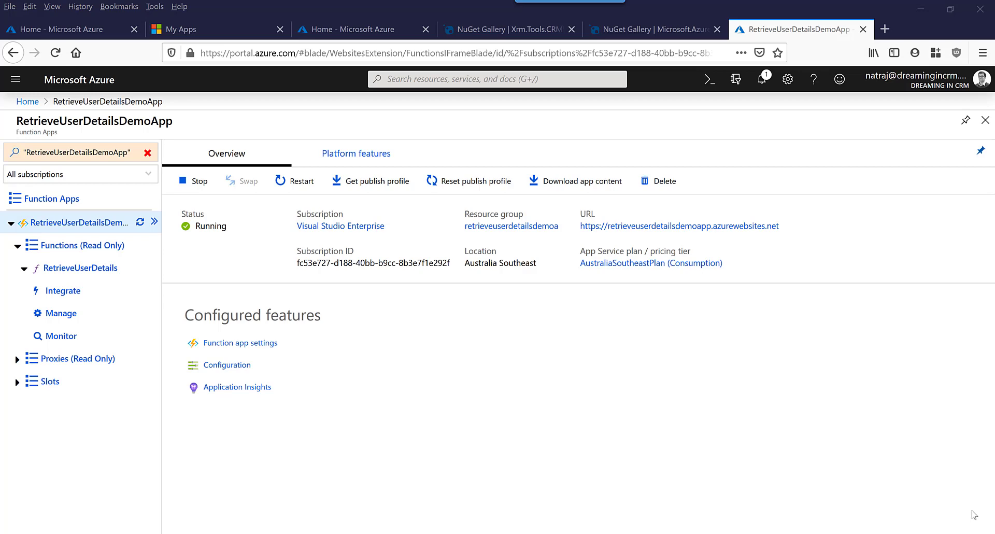
Under Platform features > Identity, switch the system-assigned identity On and save with confirmation.
{"action": "left_click", "coordinate": [356, 153]}
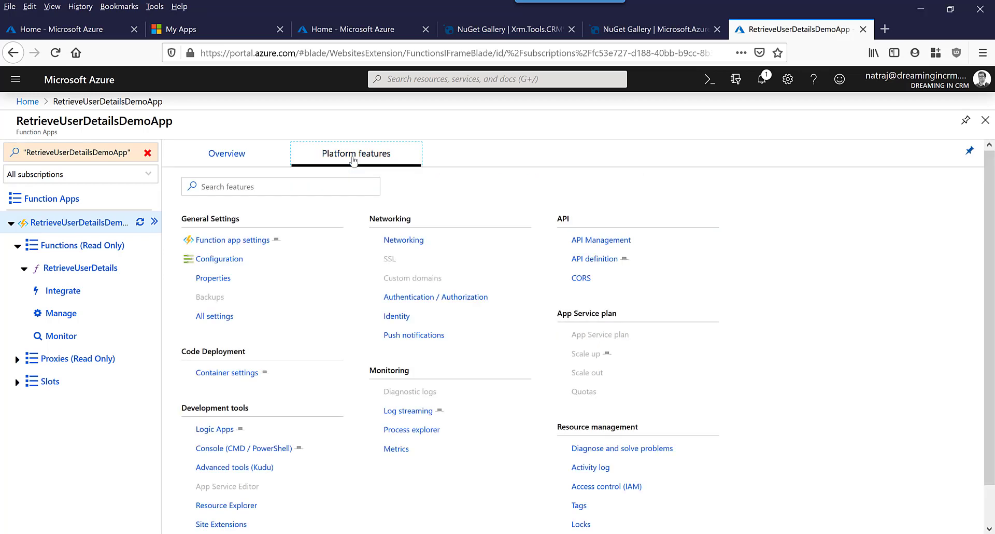
{"action": "left_click", "coordinate": [396, 316]}
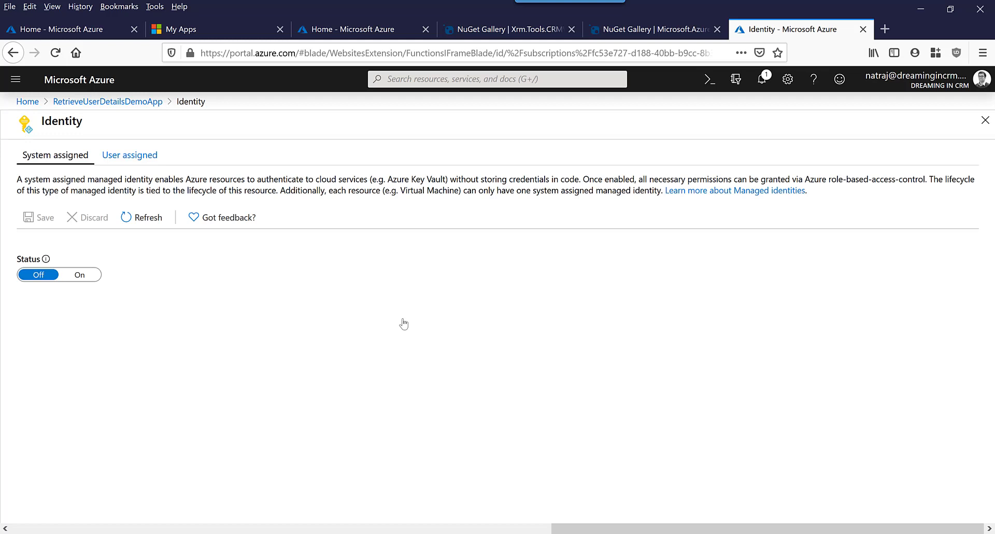
{"action": "left_click", "coordinate": [79, 274]}
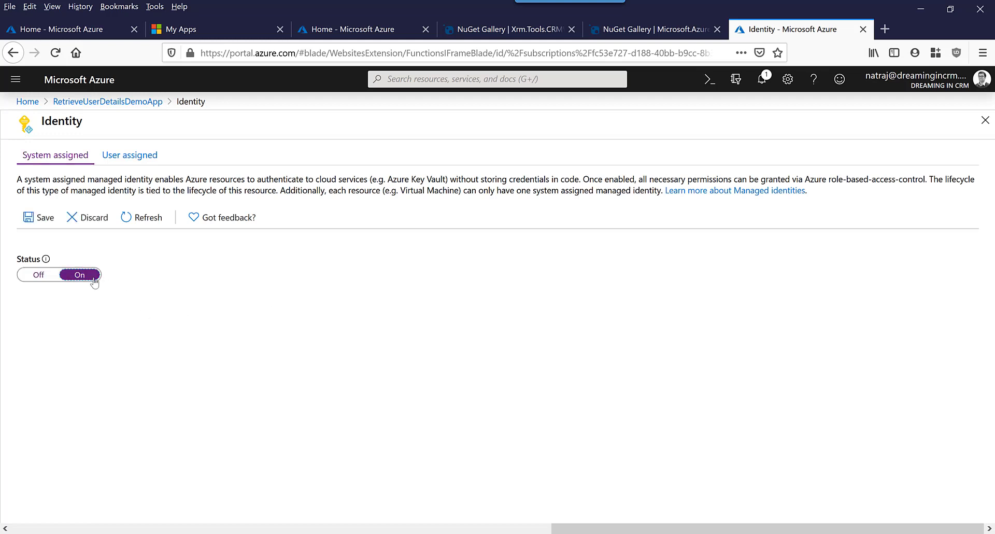
{"action": "left_click", "coordinate": [39, 217]}
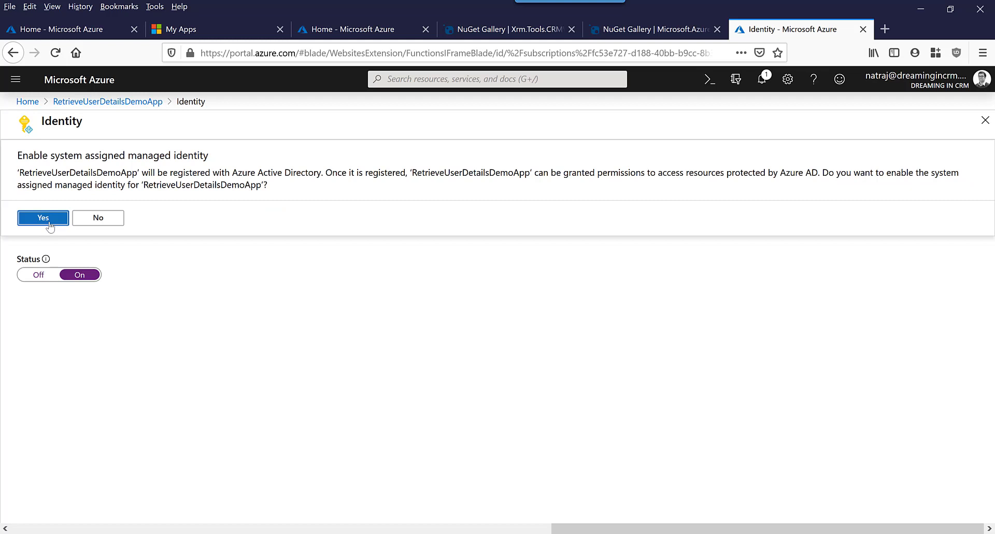
{"action": "left_click", "coordinate": [42, 218]}
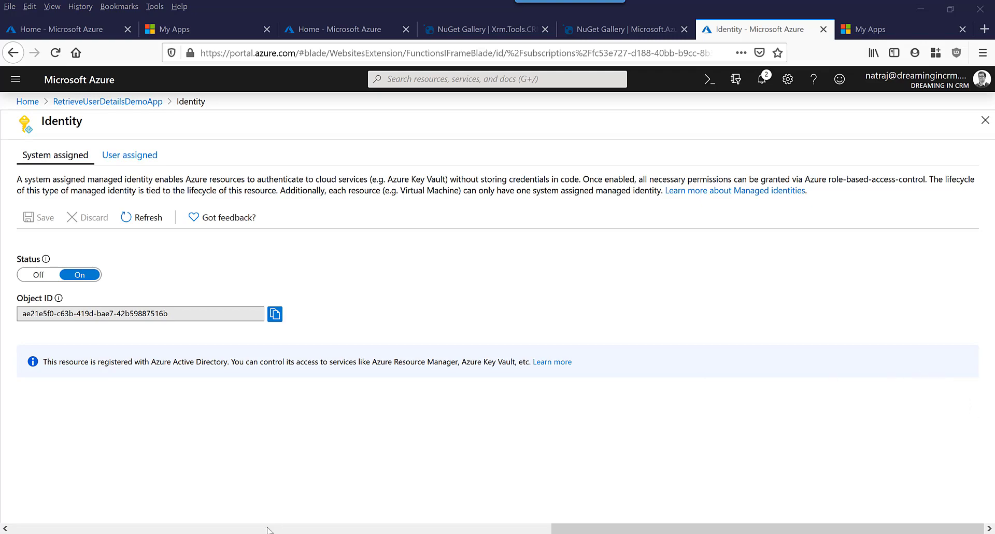
{"action": "key", "text": "alt+Tab"}
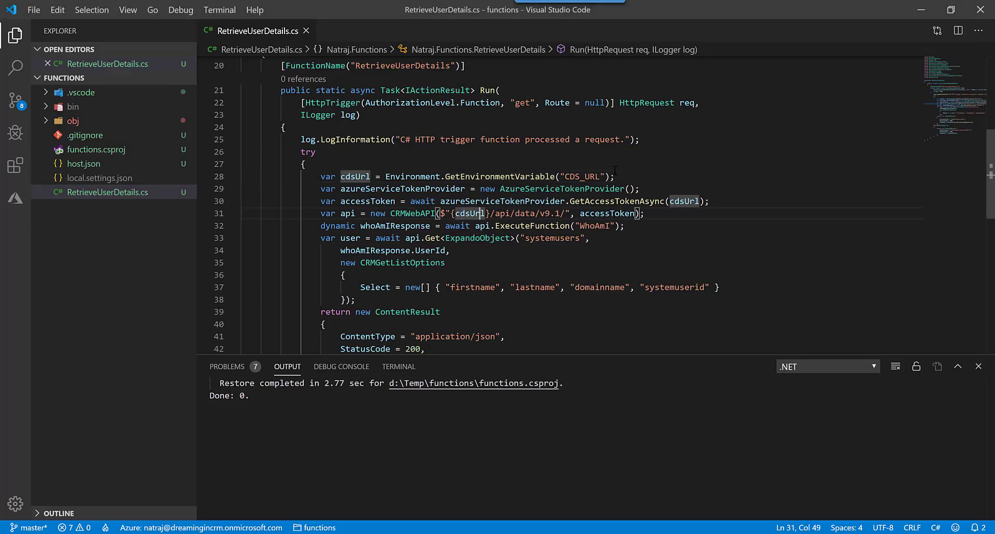
{"action": "left_click_drag", "start_coordinate": [614, 176], "coordinate": [442, 175]}
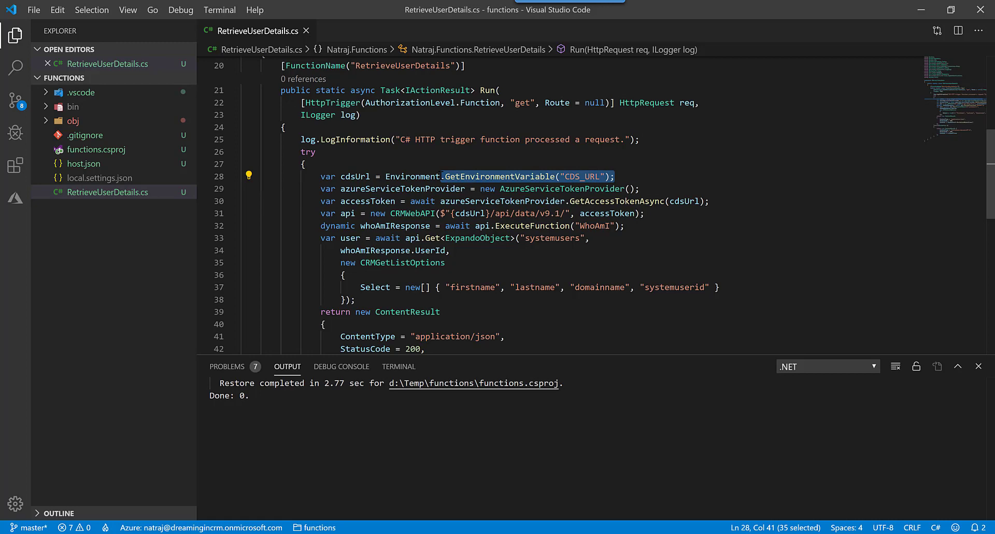
{"action": "left_click", "coordinate": [510, 200]}
{"action": "mouse_move", "coordinate": [516, 176]}
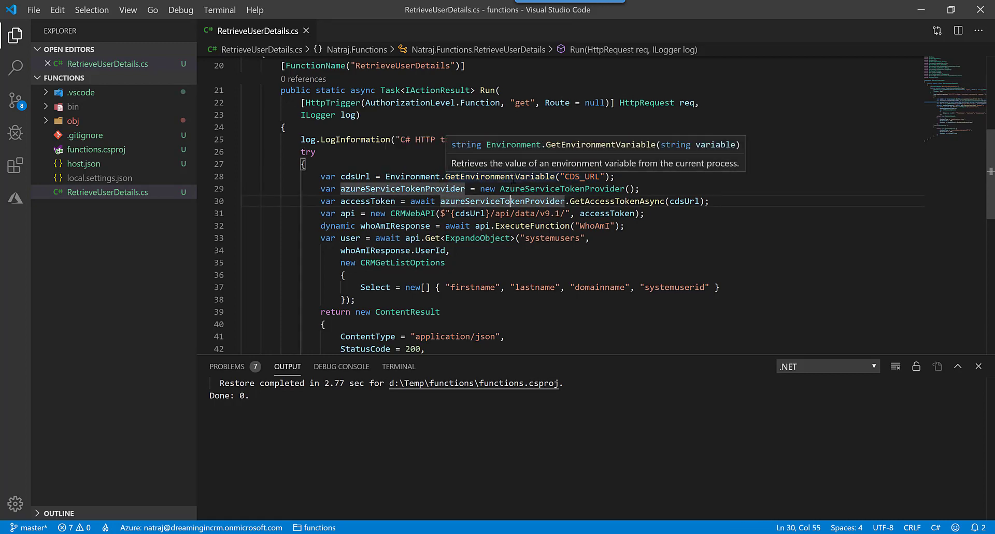
Add a new application setting named CDS_URL with the Dynamics organisation URL as its value.
{"action": "key", "text": "alt+Tab"}
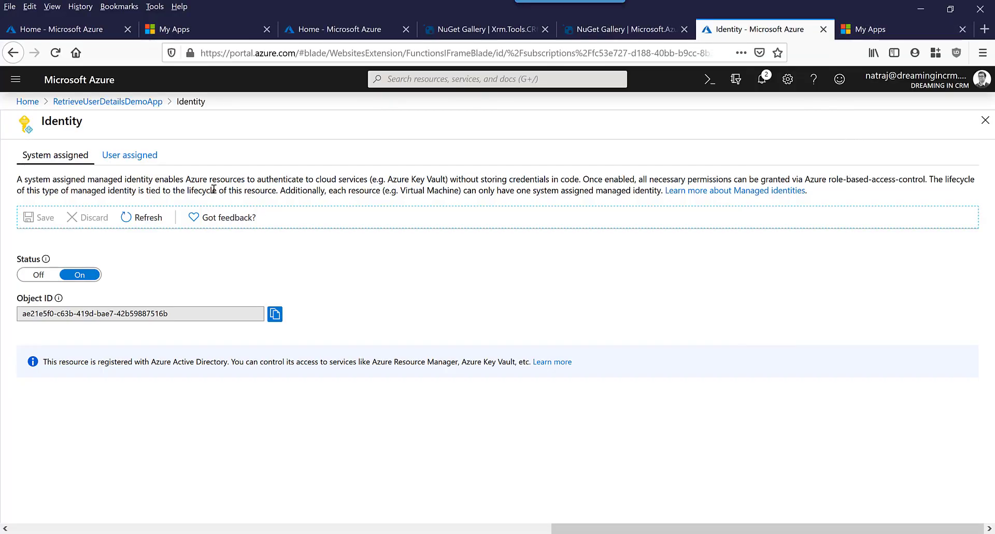
{"action": "left_click", "coordinate": [107, 101]}
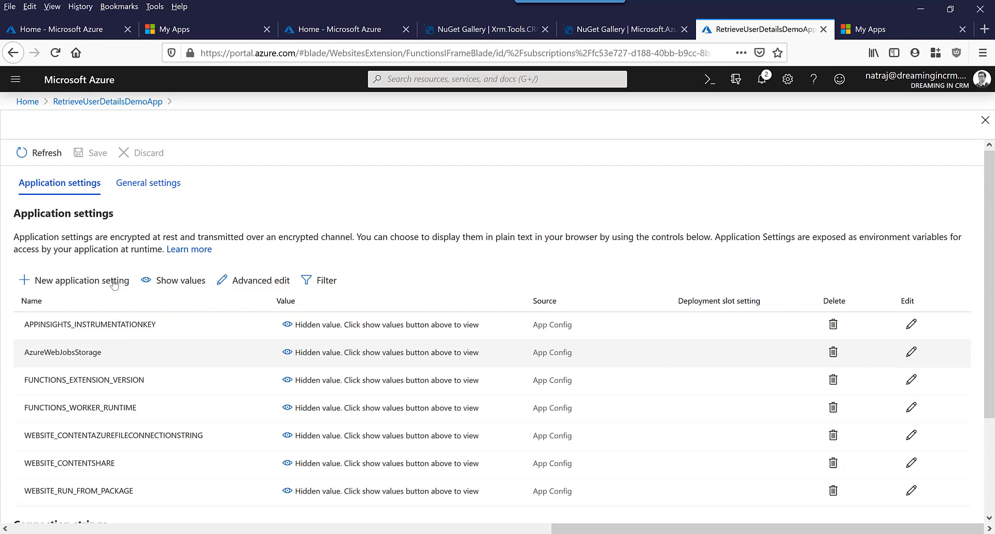
{"action": "left_click", "coordinate": [82, 281]}
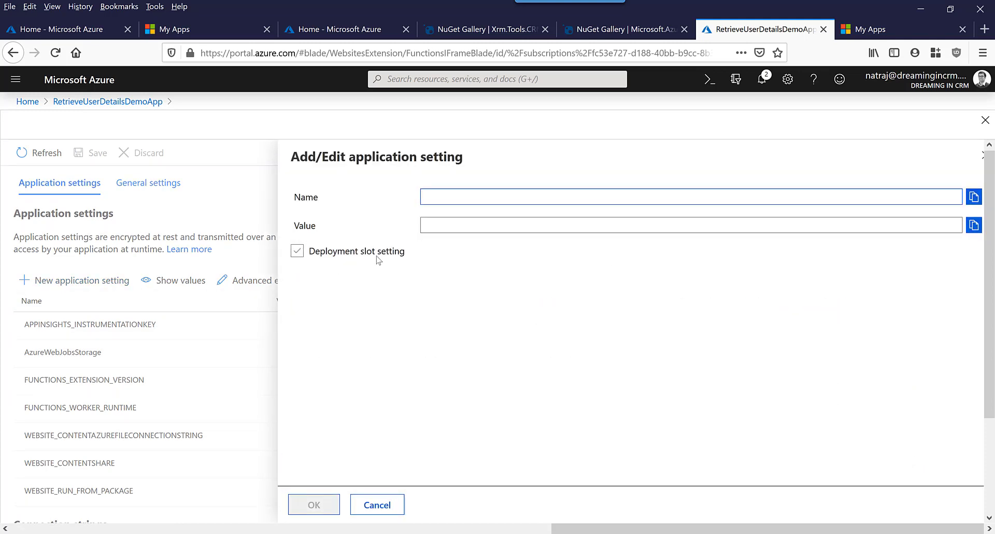
{"action": "type", "text": "CDS"}
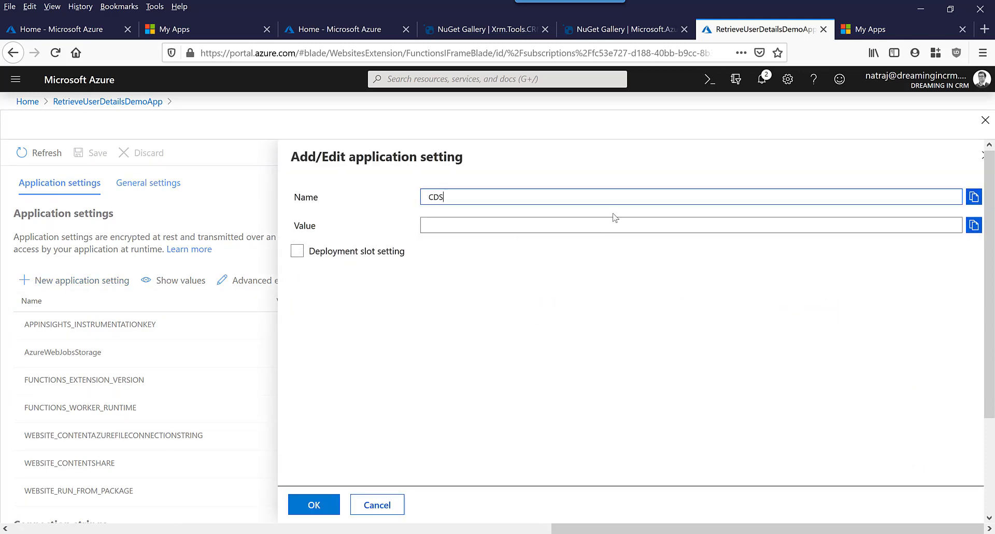
{"action": "type", "text": "_URL"}
{"action": "key", "text": "Tab"}
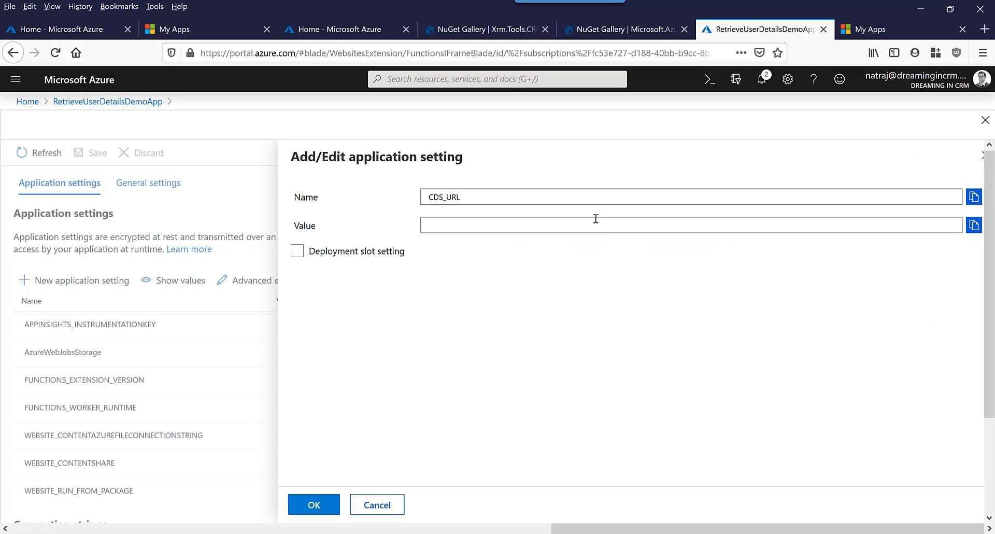
{"action": "left_click", "coordinate": [596, 225]}
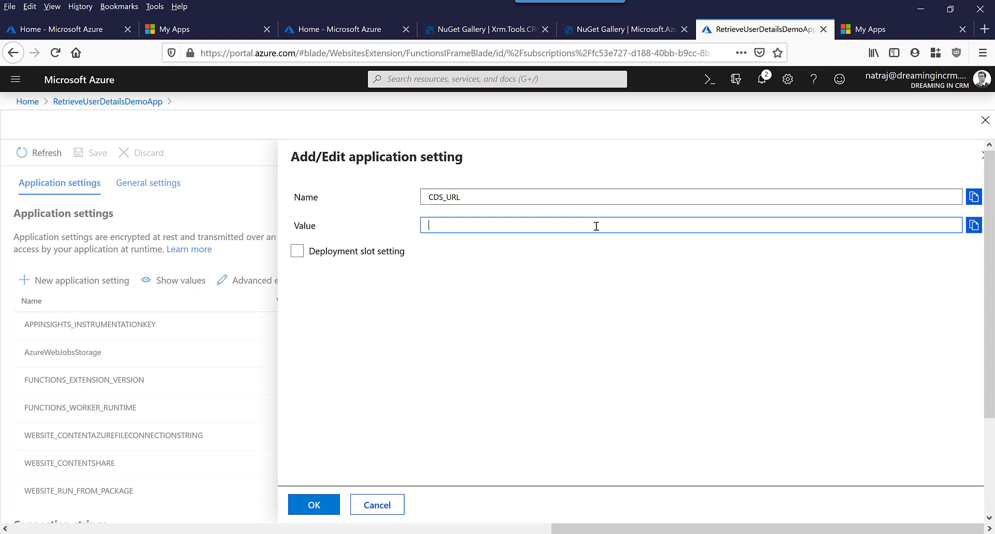
{"action": "key", "text": "ctrl+v"}
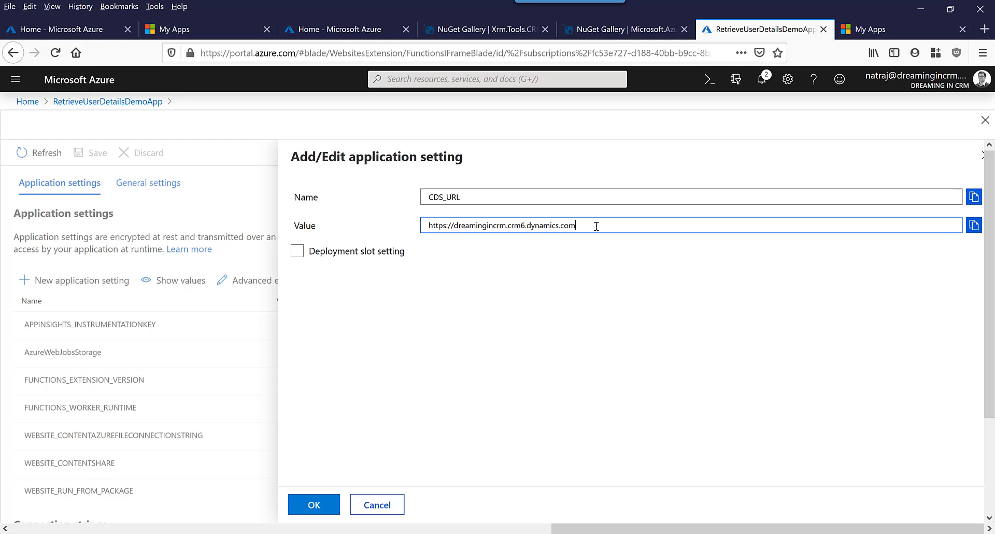
Confirm the CDS_URL setting and save the function app's application settings.
{"action": "left_click", "coordinate": [308, 506]}
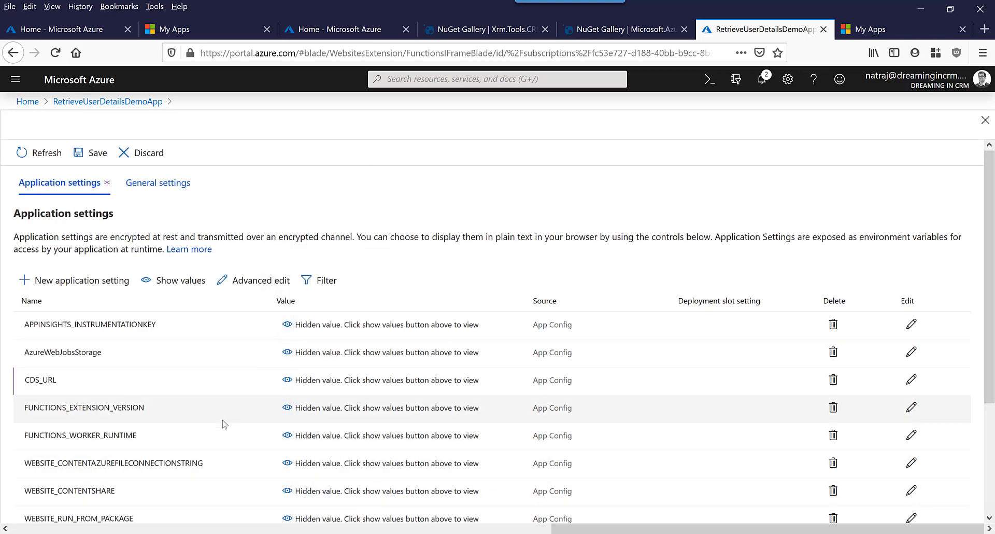
{"action": "left_click", "coordinate": [95, 153]}
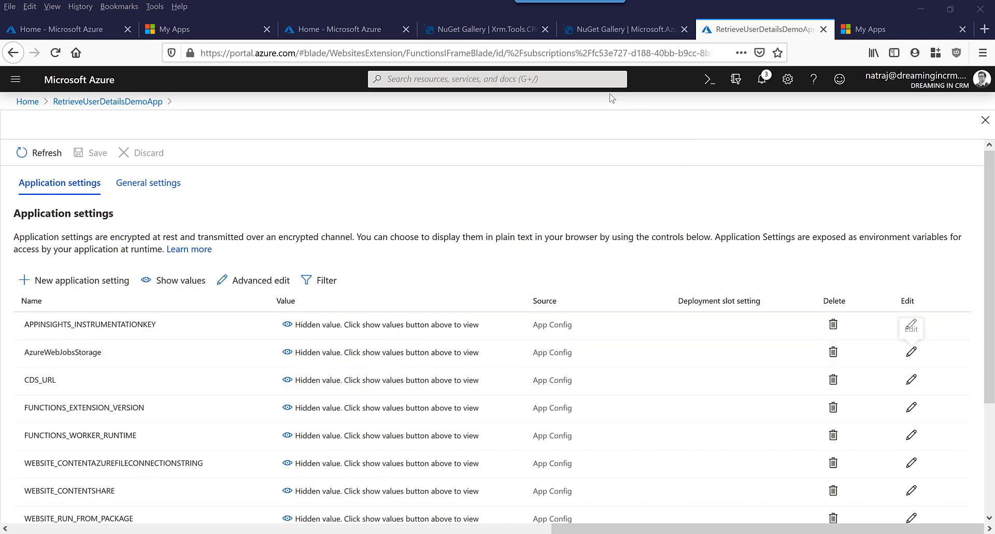
Find and enter Enterprise applications through the portal search.
{"action": "left_click", "coordinate": [598, 79]}
{"action": "type", "text": "em"}
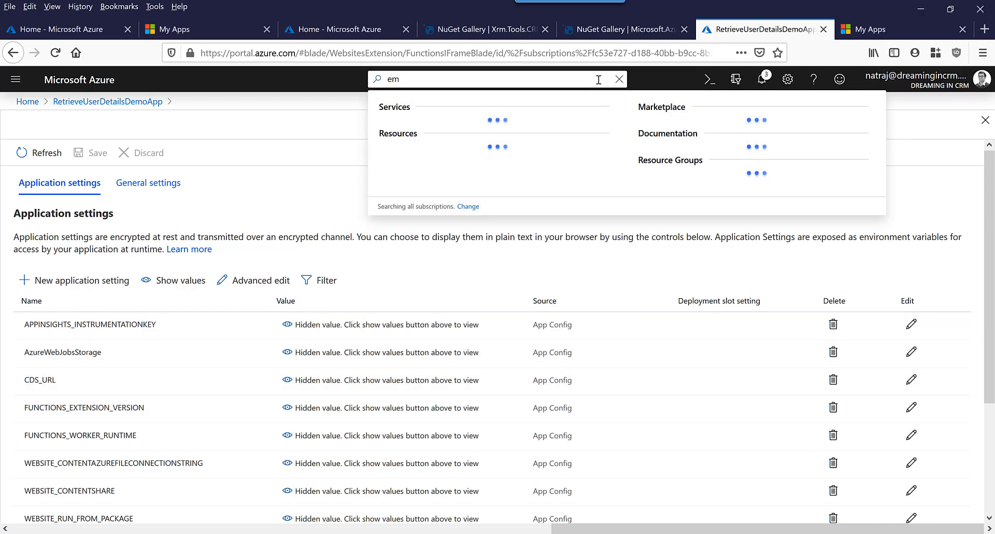
{"action": "key", "text": "BackSpace"}
{"action": "type", "text": "n"}
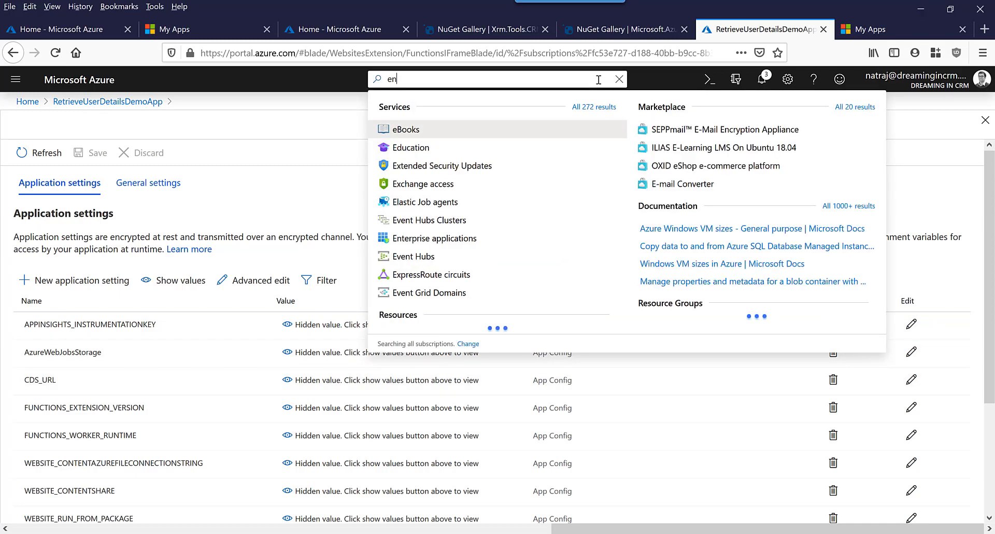
{"action": "type", "text": "ter"}
{"action": "key", "text": "Return"}
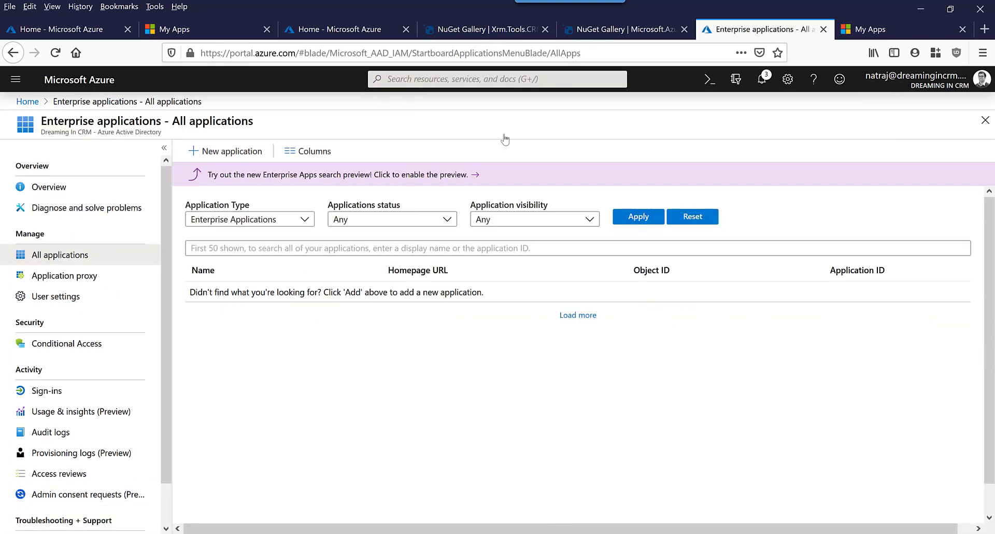
Filter to All Applications and search by 'ret' to locate RetrieveUserDetailsDemoApp.
{"action": "left_click", "coordinate": [270, 220]}
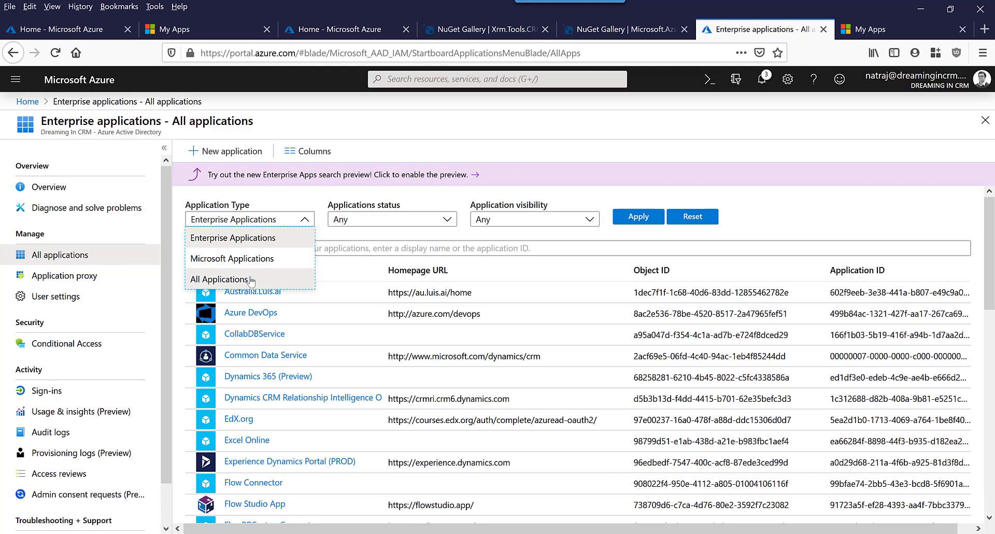
{"action": "left_click", "coordinate": [219, 279]}
{"action": "left_click", "coordinate": [636, 216]}
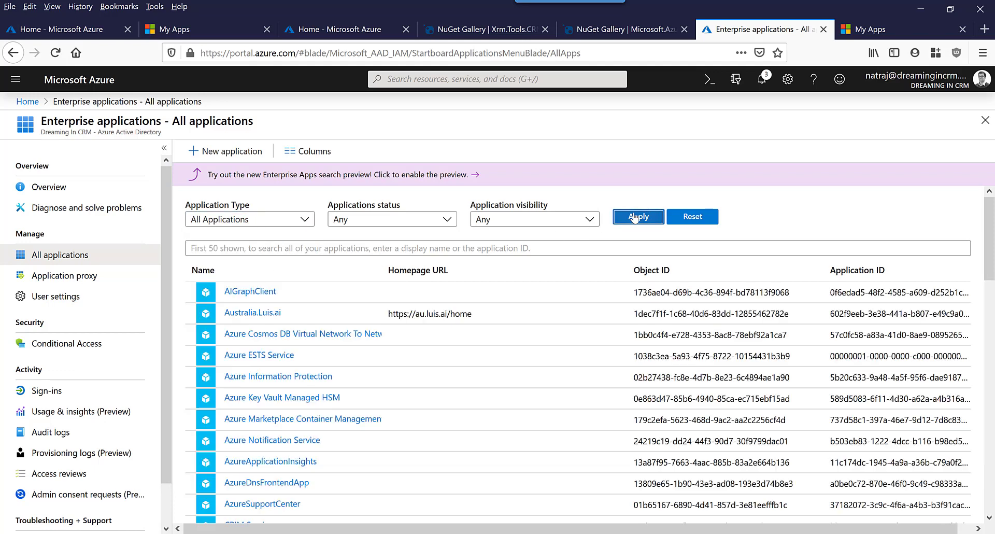
{"action": "left_click", "coordinate": [395, 247]}
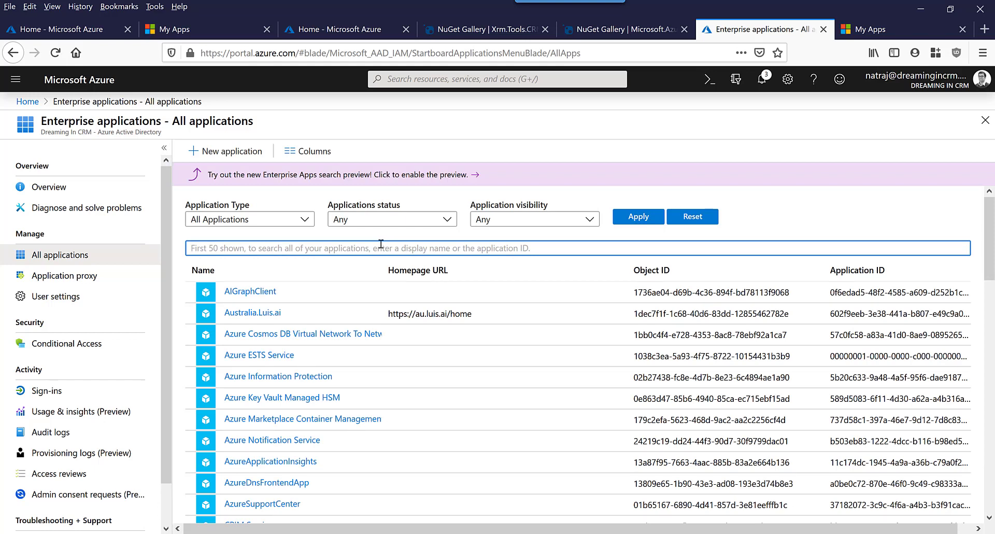
{"action": "type", "text": "r"}
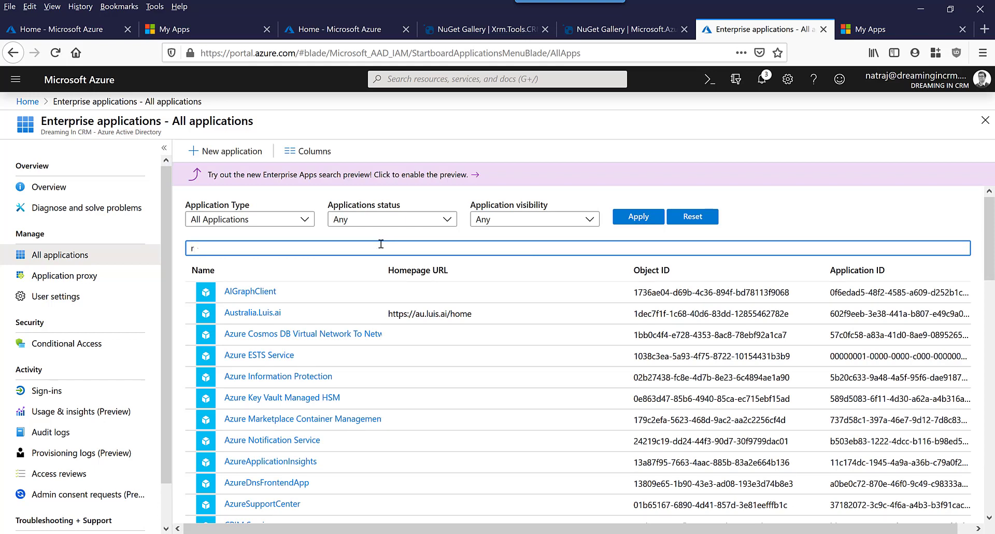
{"action": "type", "text": "et"}
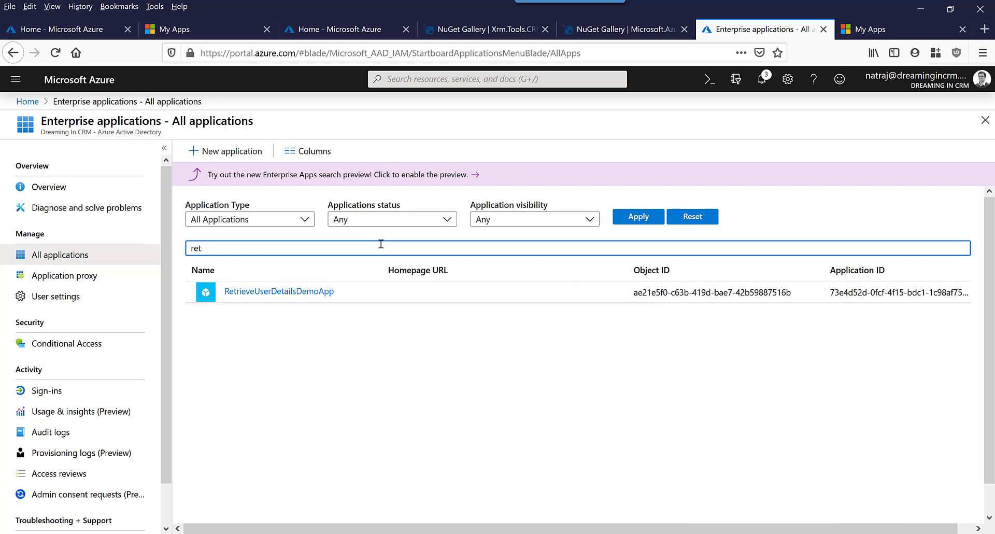
Copy RetrieveUserDetailsDemoApp's Application ID for the Functions User application user record.
{"action": "left_click", "coordinate": [322, 293]}
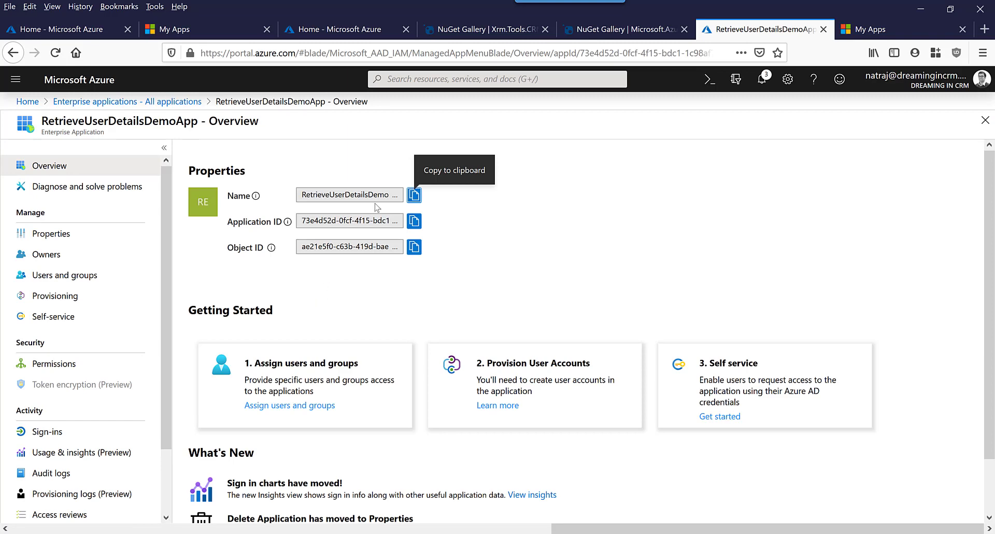
{"action": "left_click", "coordinate": [414, 222]}
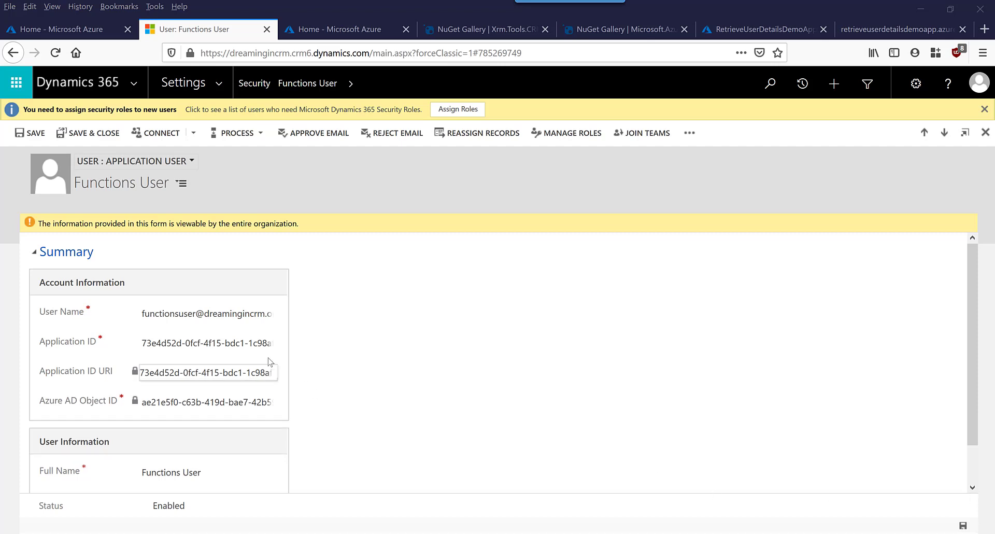
{"action": "left_click", "coordinate": [194, 343]}
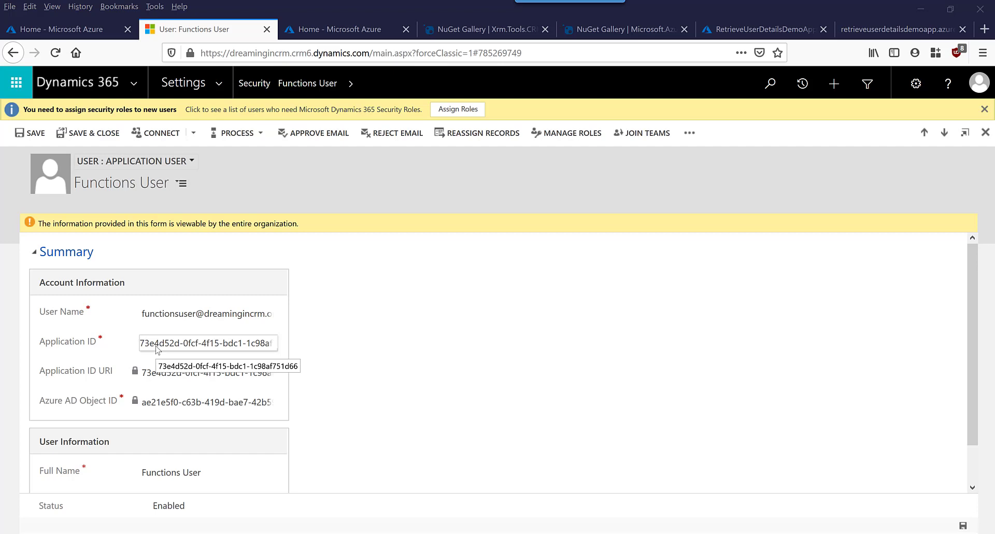
{"action": "left_click", "coordinate": [334, 29]}
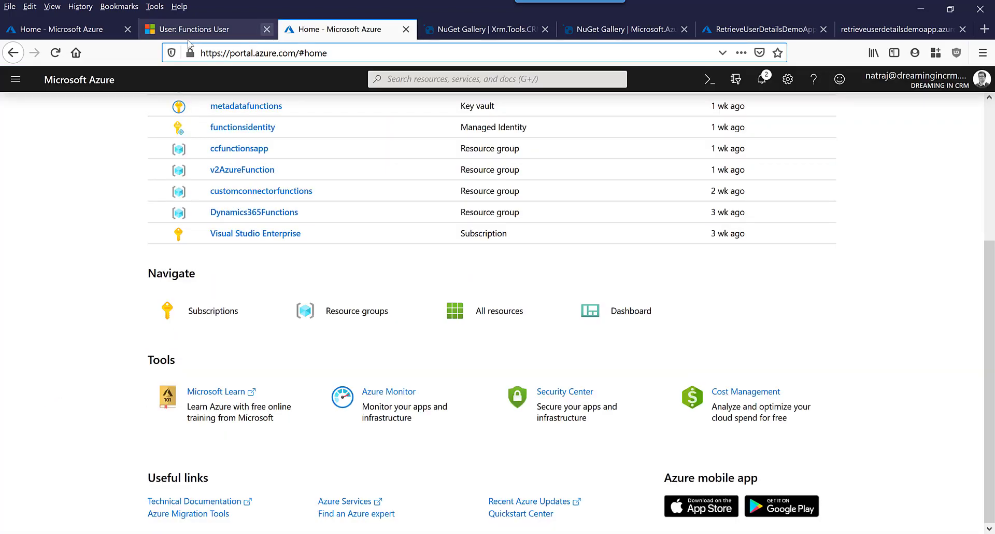
{"action": "left_click", "coordinate": [76, 29]}
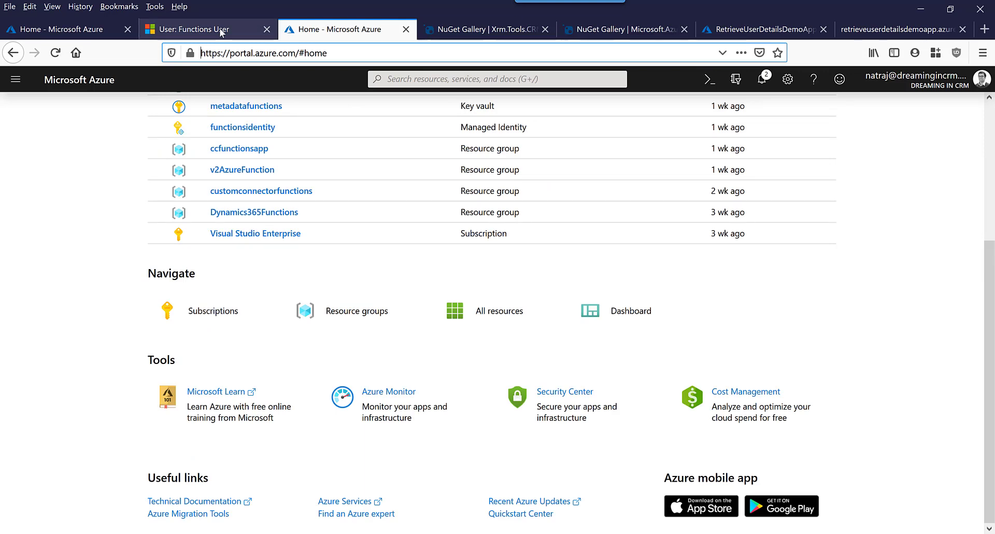
{"action": "left_click", "coordinate": [194, 30]}
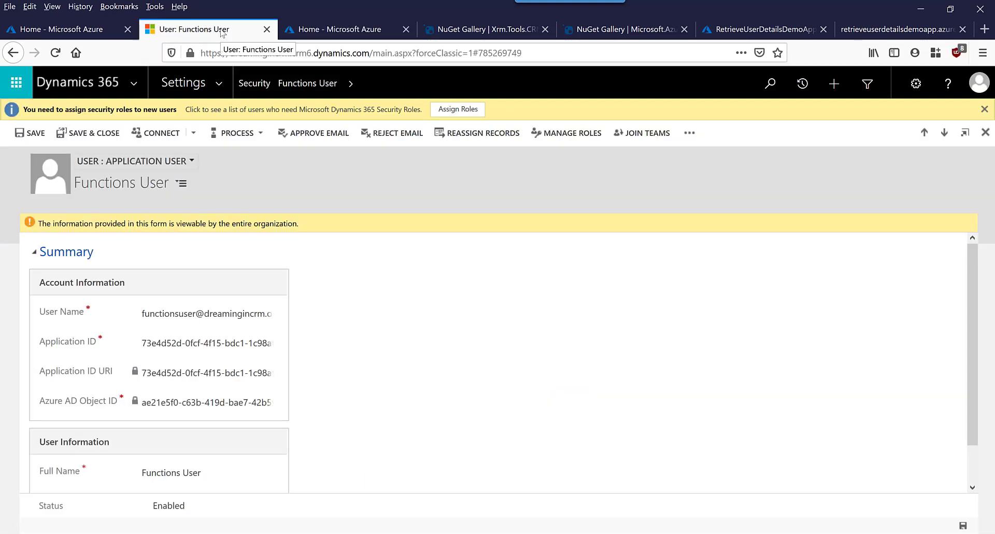
{"action": "left_click", "coordinate": [135, 346]}
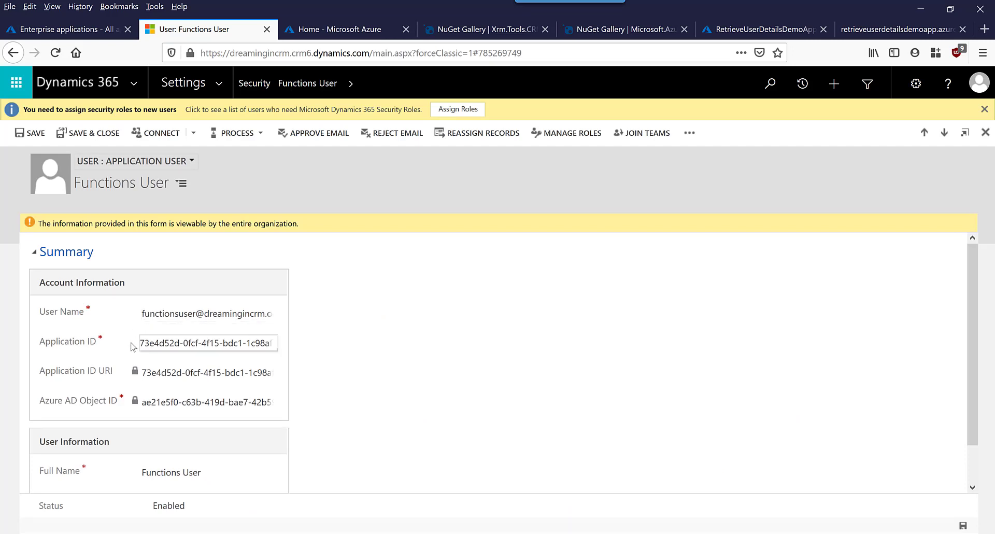
{"action": "left_click", "coordinate": [161, 313]}
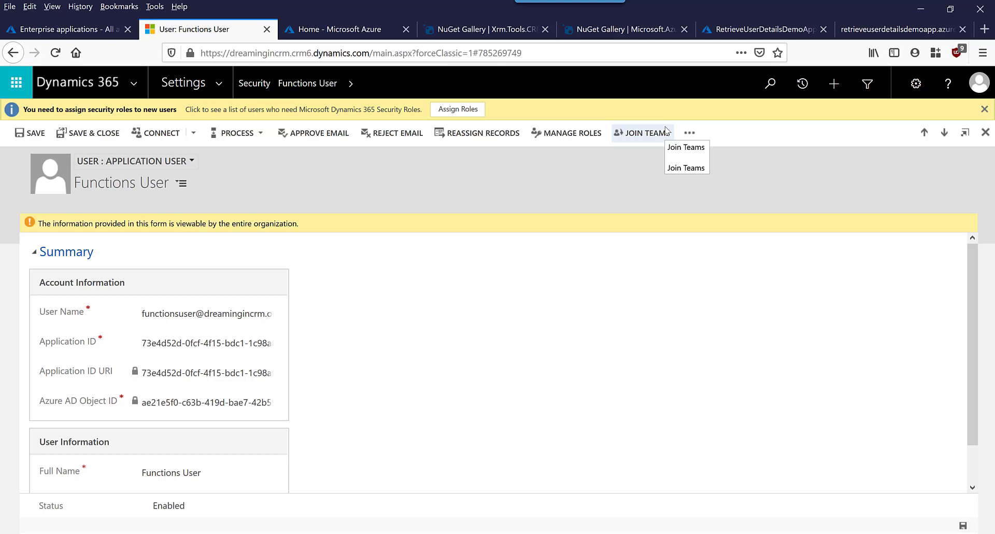
{"action": "left_click", "coordinate": [571, 132]}
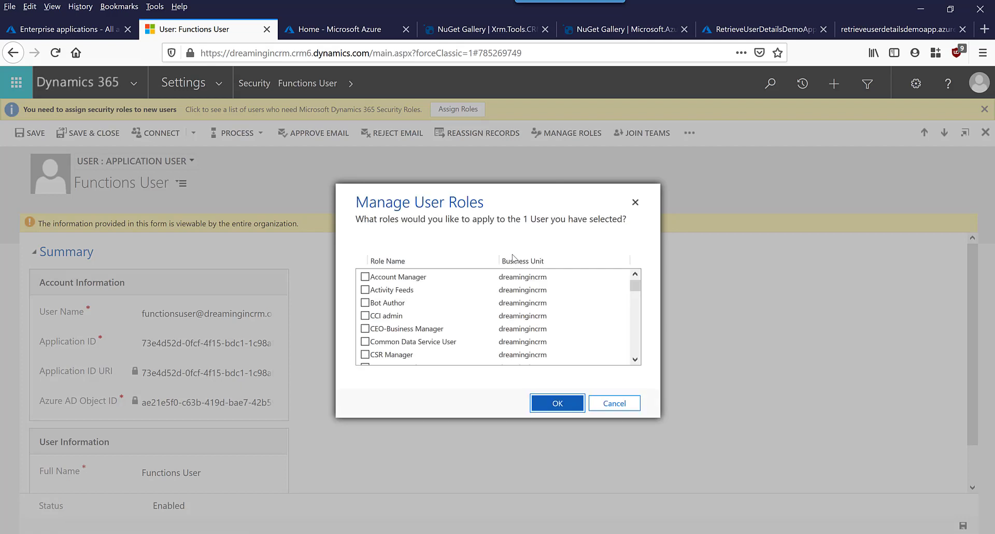
{"action": "left_click_drag", "start_coordinate": [635, 285], "coordinate": [635, 350]}
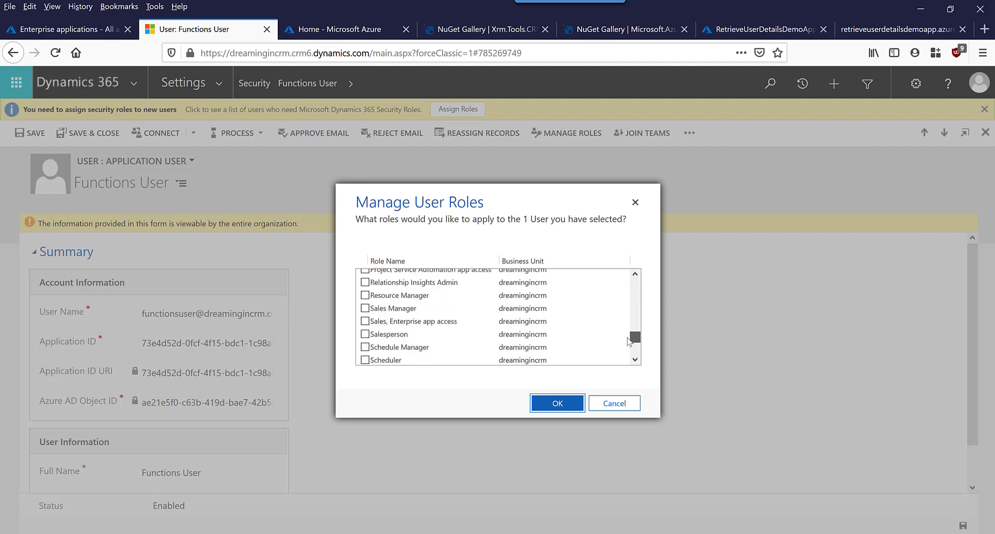
{"action": "left_click", "coordinate": [614, 402]}
{"action": "left_click", "coordinate": [495, 53]}
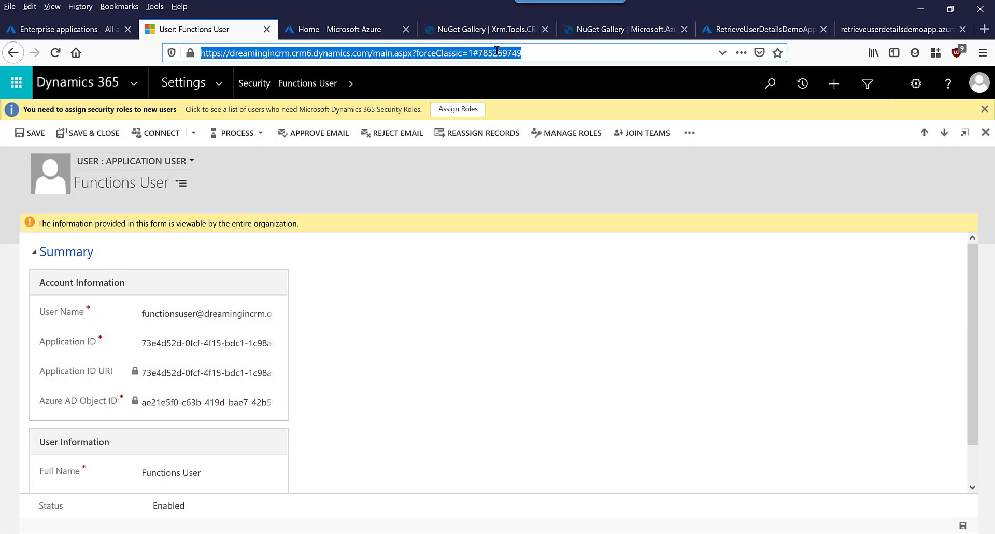
Load the RetrieveUserDetails function URL with its code, returning Functions User's details as JSON.
{"action": "key", "text": "ctrl+v"}
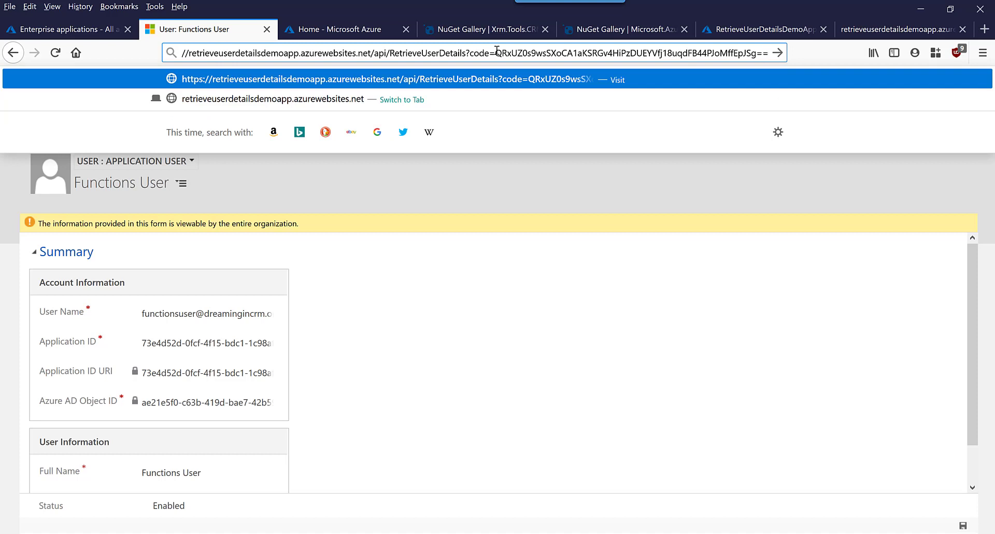
{"action": "key", "text": "Return"}
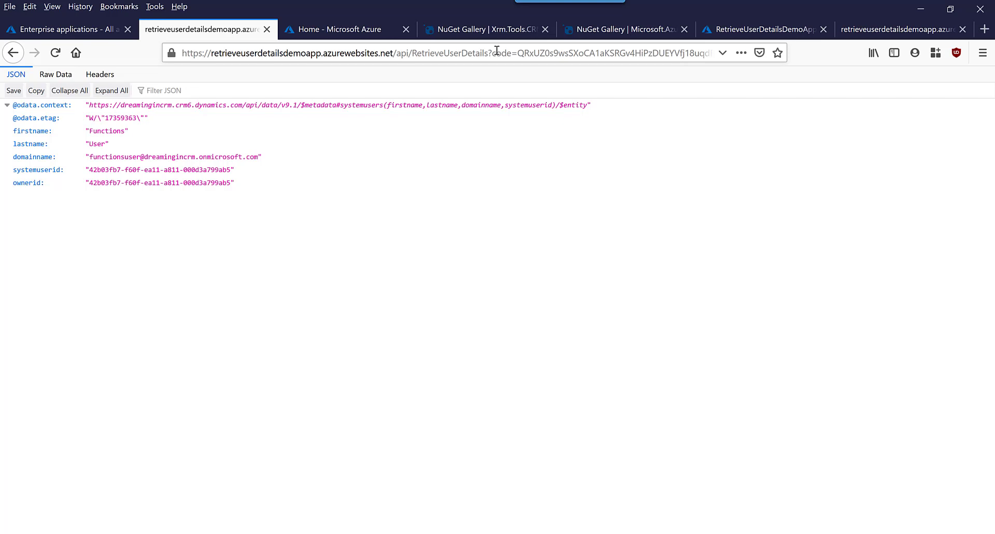
Review the token provider, WhoAmI UserId and systemusers query lines in RetrieveUserDetails.cs.
{"action": "key", "text": "alt+Tab"}
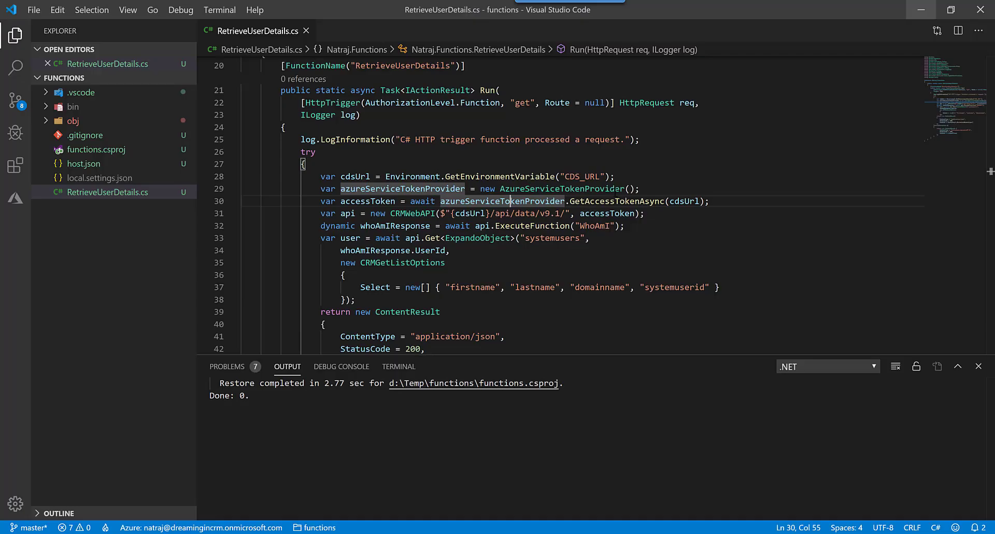
{"action": "left_click", "coordinate": [561, 188]}
{"action": "scroll", "coordinate": [562, 188], "scroll_direction": "down", "scroll_amount": 2}
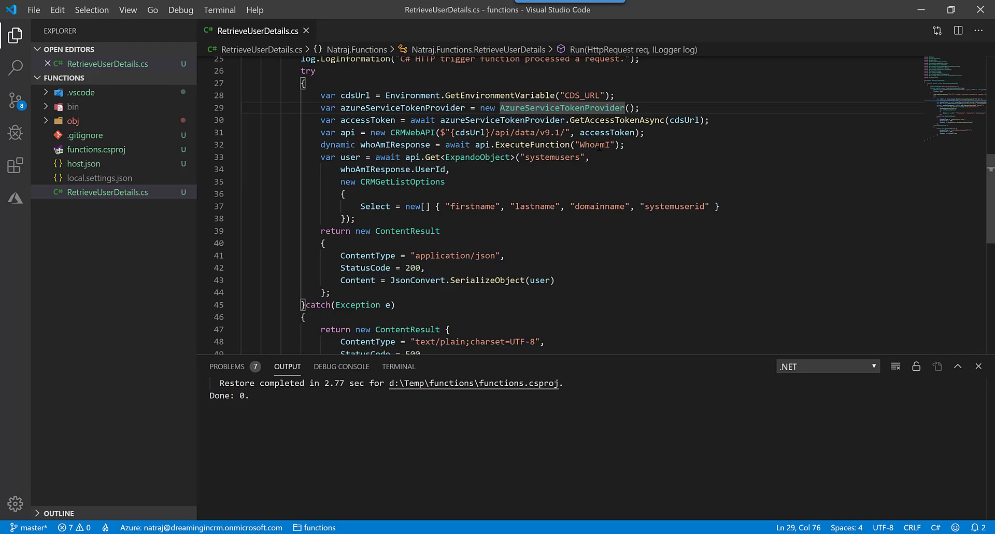
{"action": "left_click", "coordinate": [445, 158]}
{"action": "double_click", "coordinate": [429, 169]}
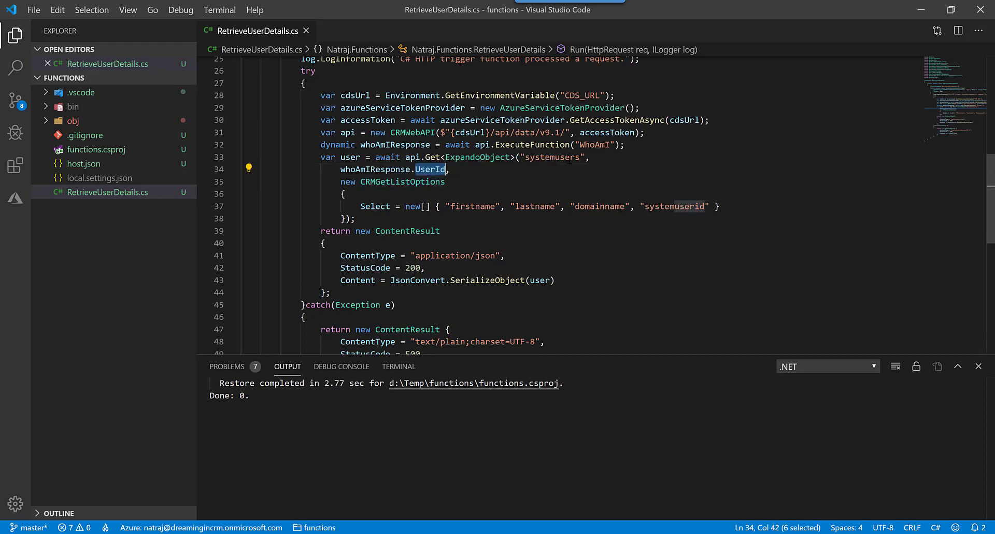
{"action": "double_click", "coordinate": [552, 157]}
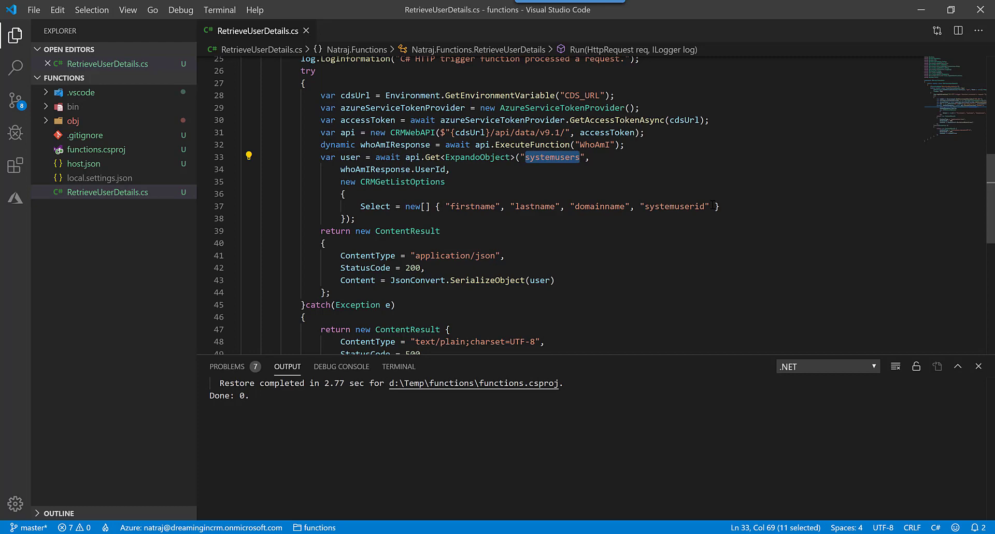
{"action": "scroll", "coordinate": [468, 185], "scroll_direction": "down", "scroll_amount": 2}
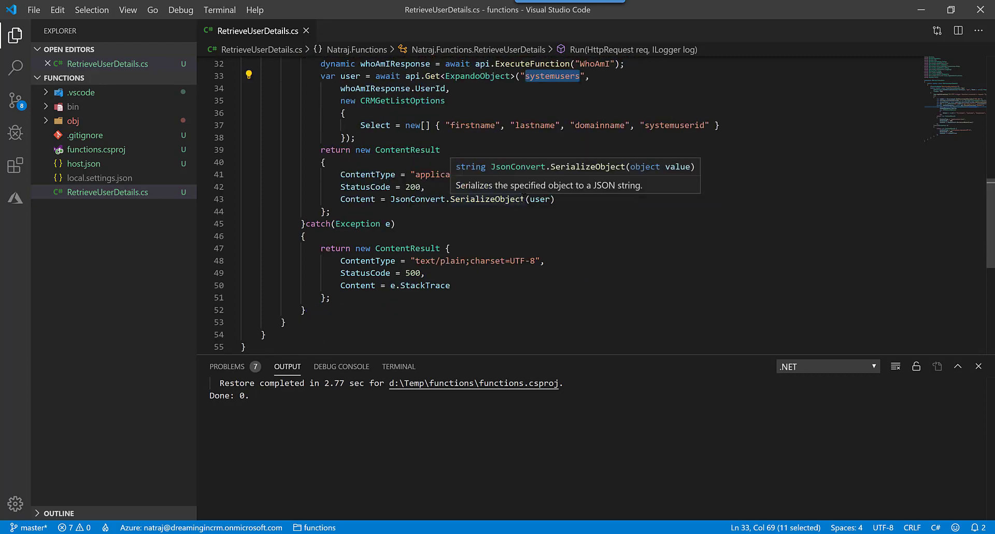
Compare the returned JSON fields in Firefox against the code's select fields.
{"action": "left_click", "coordinate": [917, 11]}
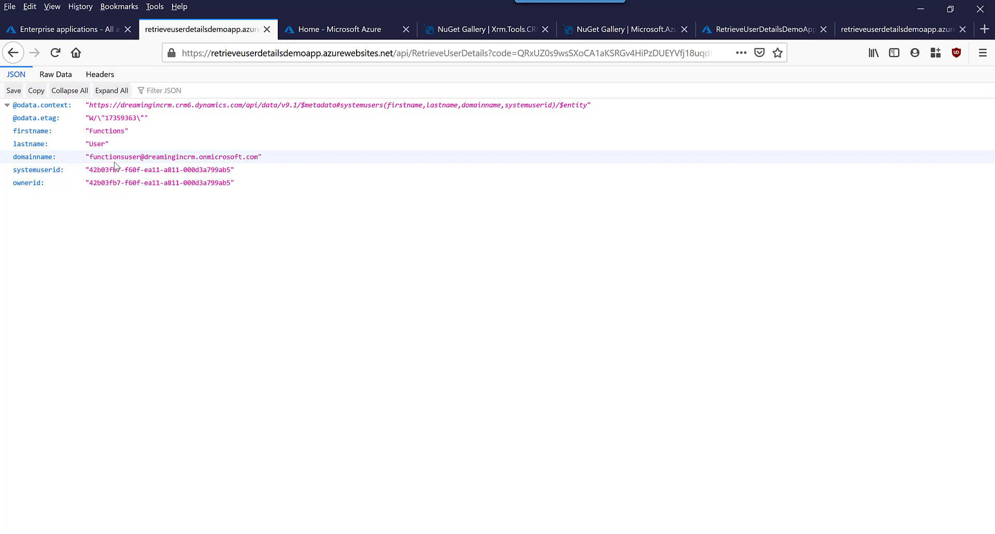
{"action": "key", "text": "alt+Tab"}
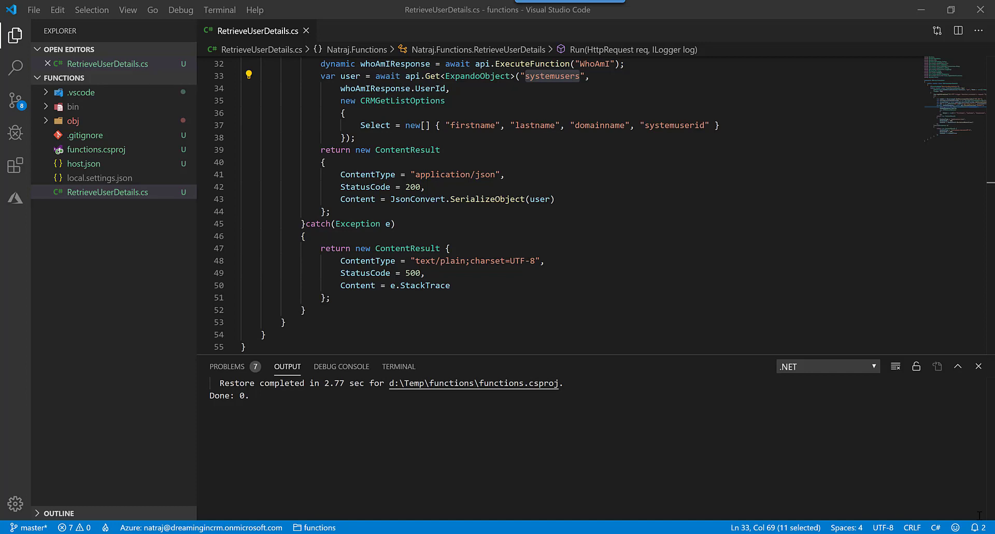